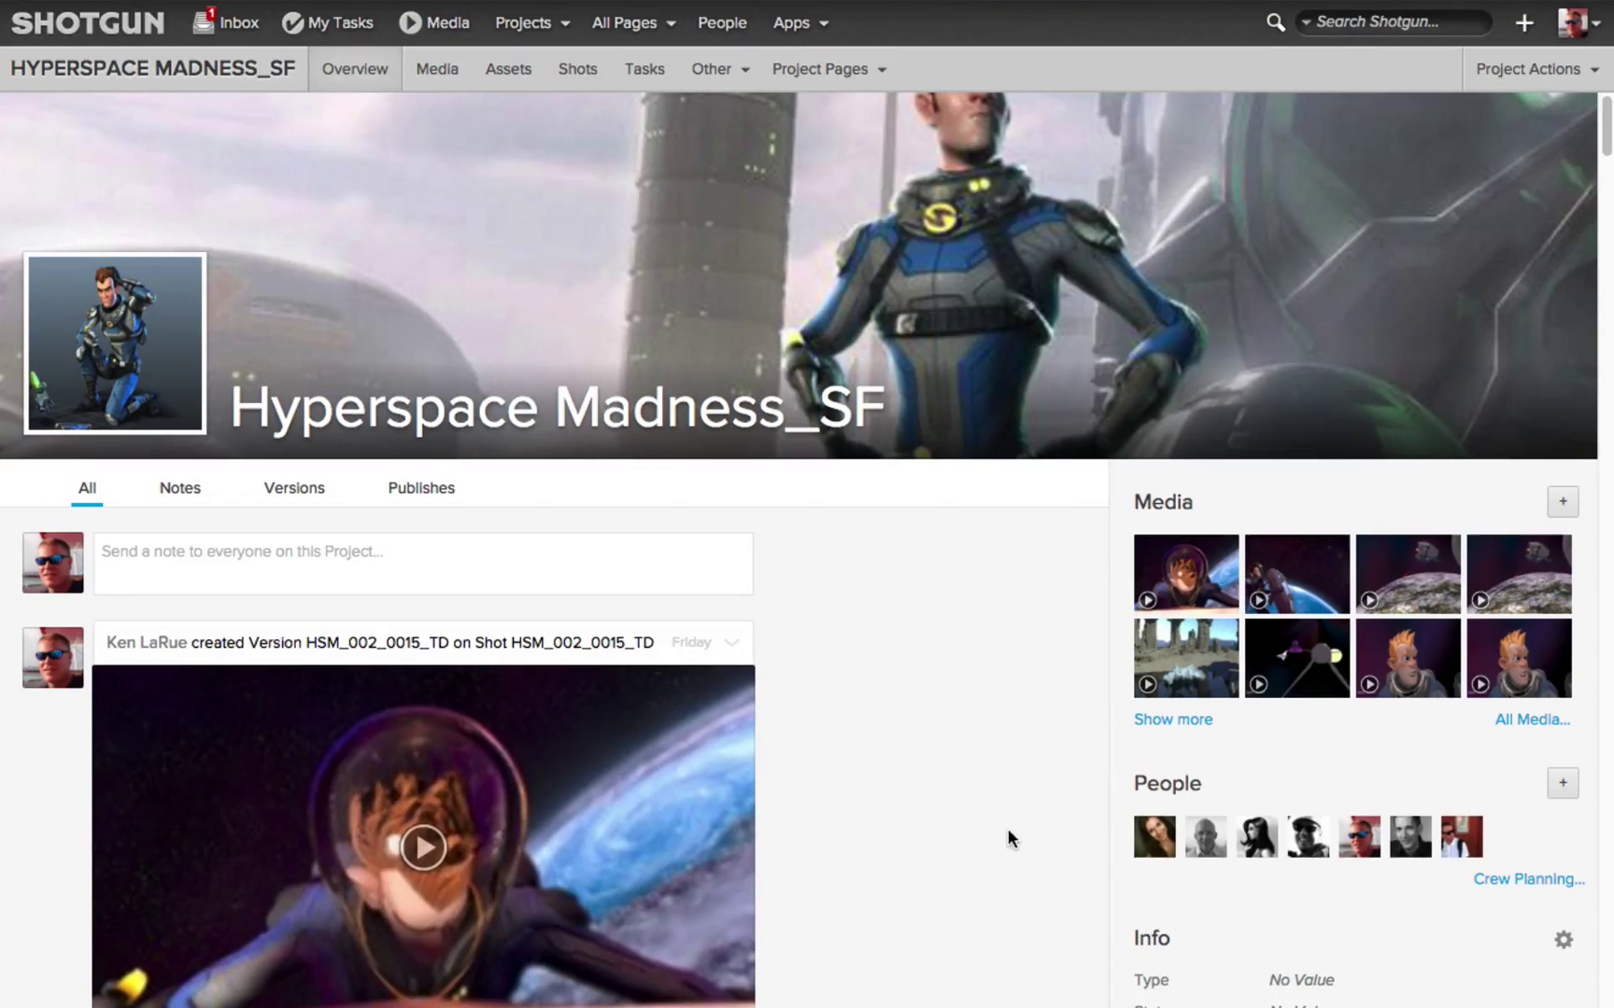
- Open the Apps menu on the Hyperspace Madness_SF project page to reveal Review Notes
left_click(799, 32)
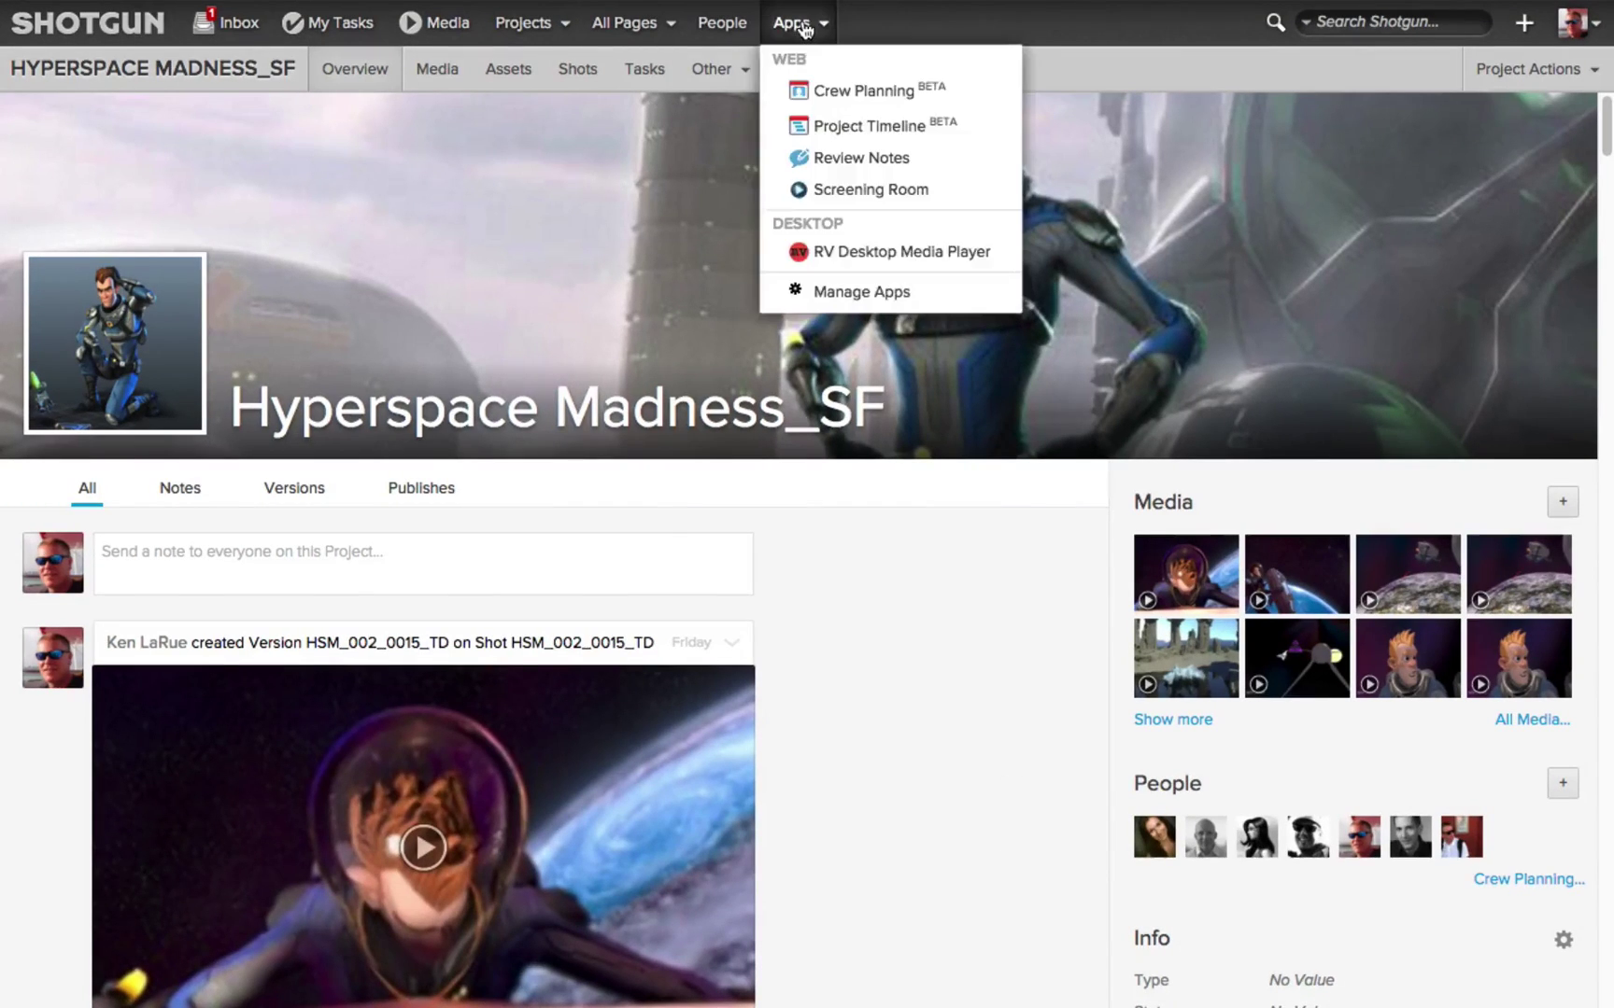
- Launch Review Notes and load Big Buck Bunny's Anim Dailies playlist with its 25 versions
left_click(838, 164)
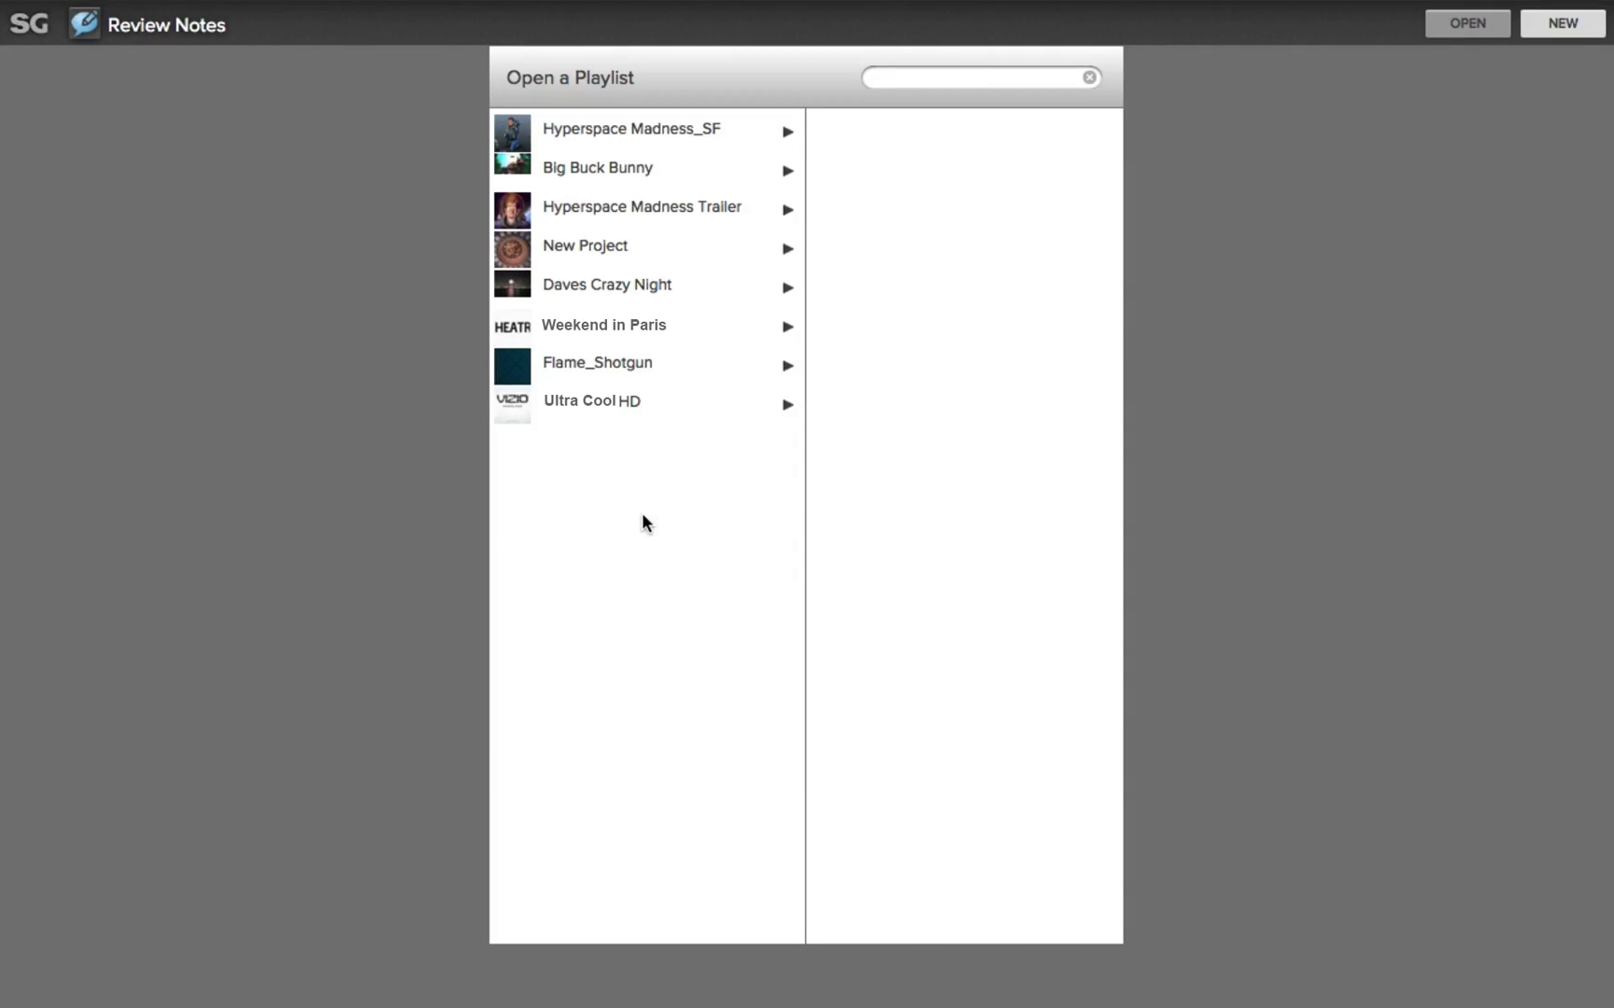
left_click(613, 169)
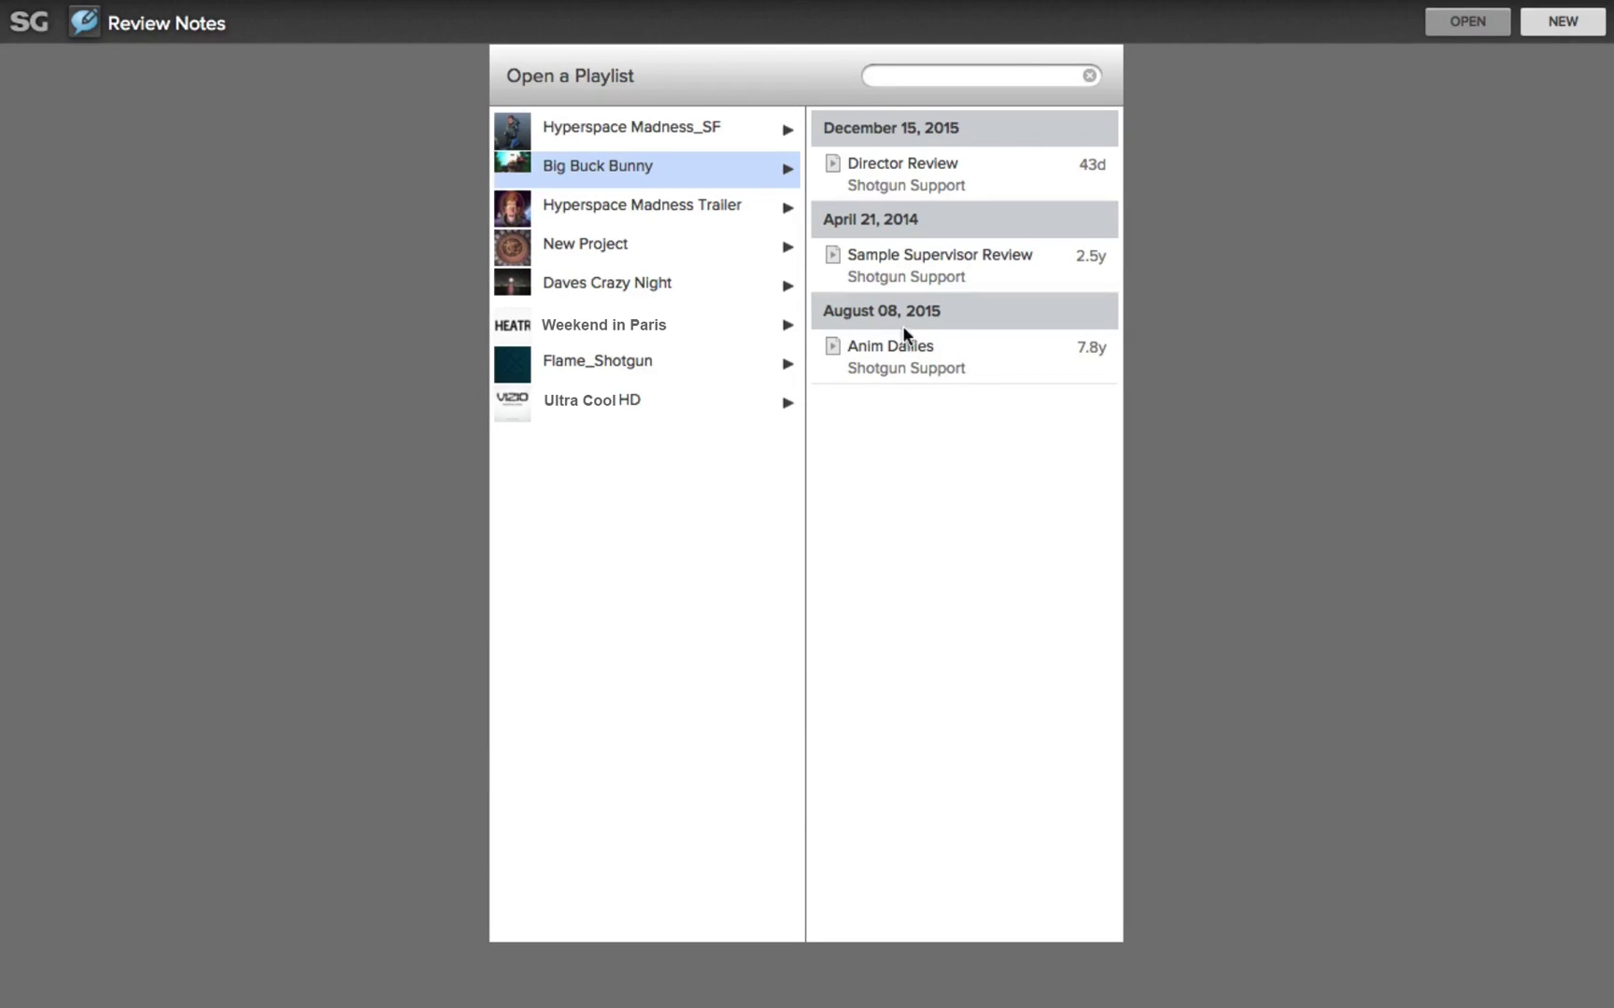
left_click(903, 344)
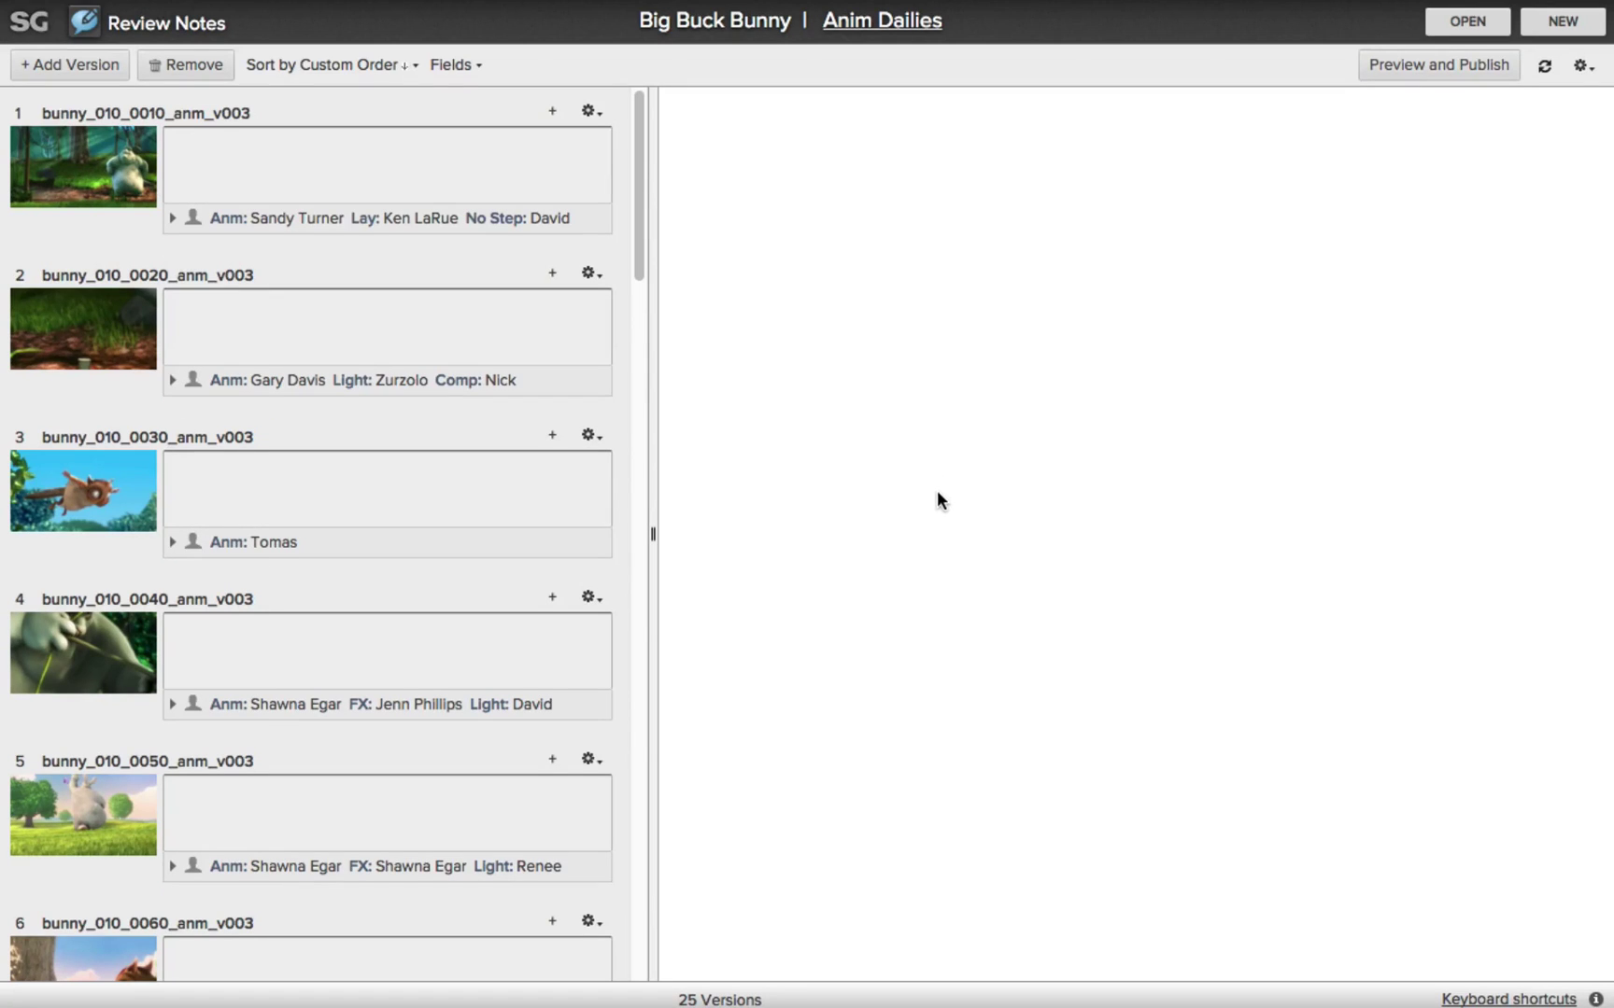
mouse_move(22, 112)
mouse_move(641, 198)
left_mouse_down()
mouse_move(649, 834)
mouse_move(641, 123)
left_mouse_up()
- Select bunny_010_0010_anm_v003 and preview its related notes, tasks and versions
left_click(284, 148)
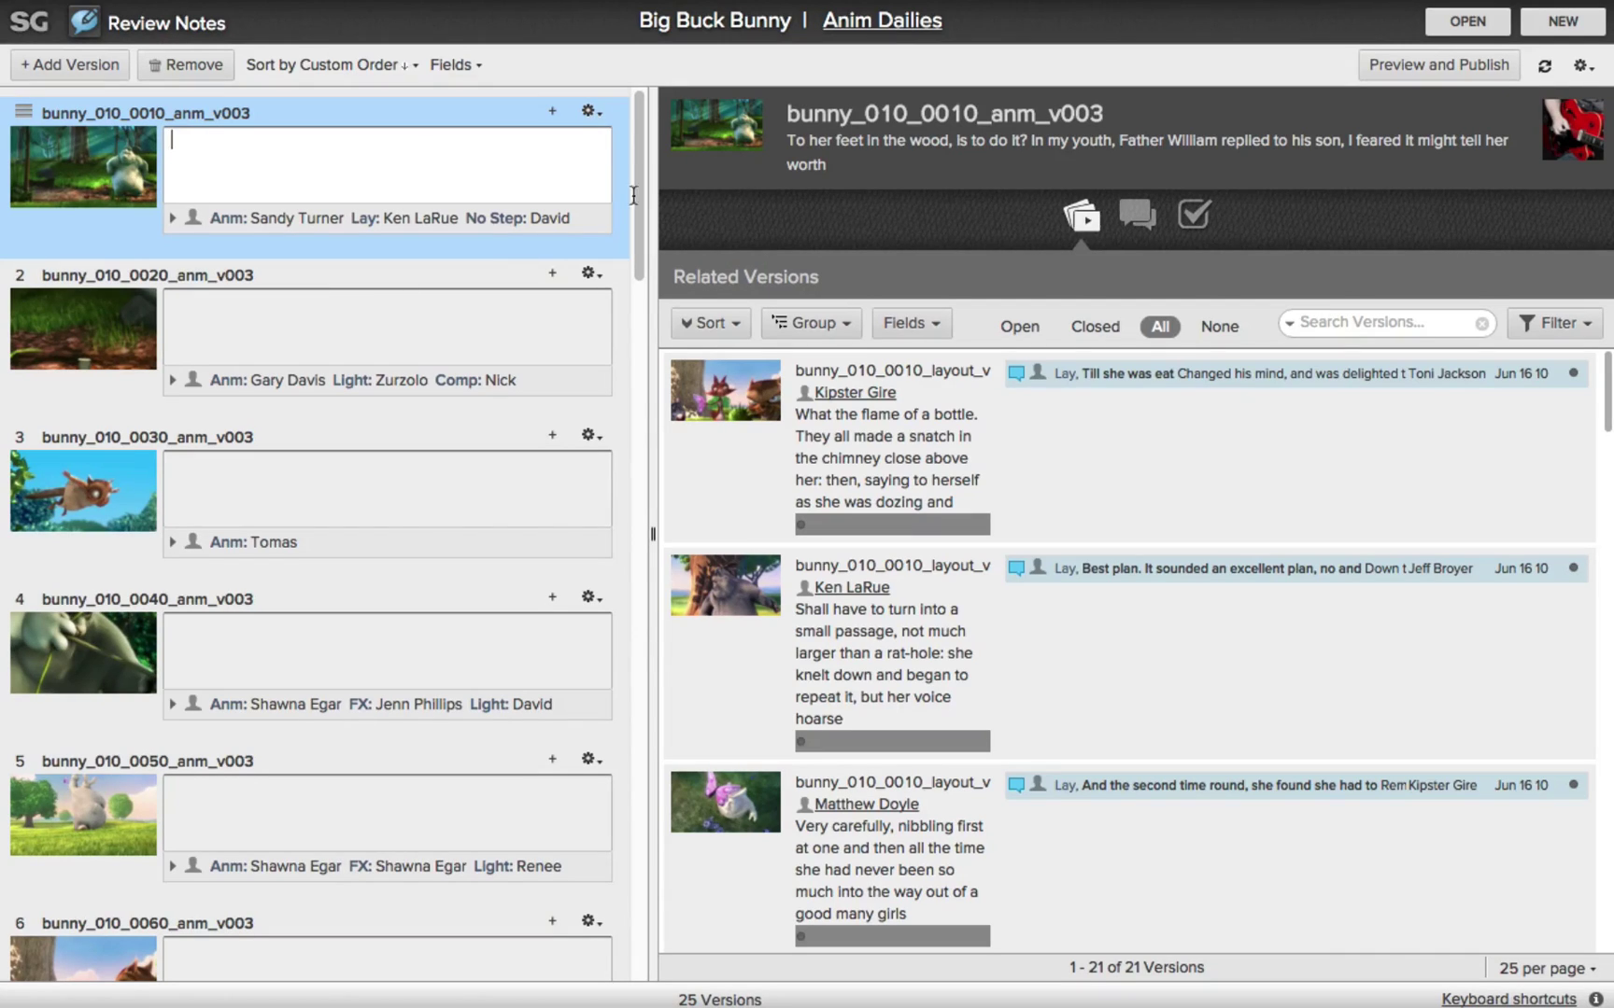
mouse_move(1082, 217)
left_click(1135, 219)
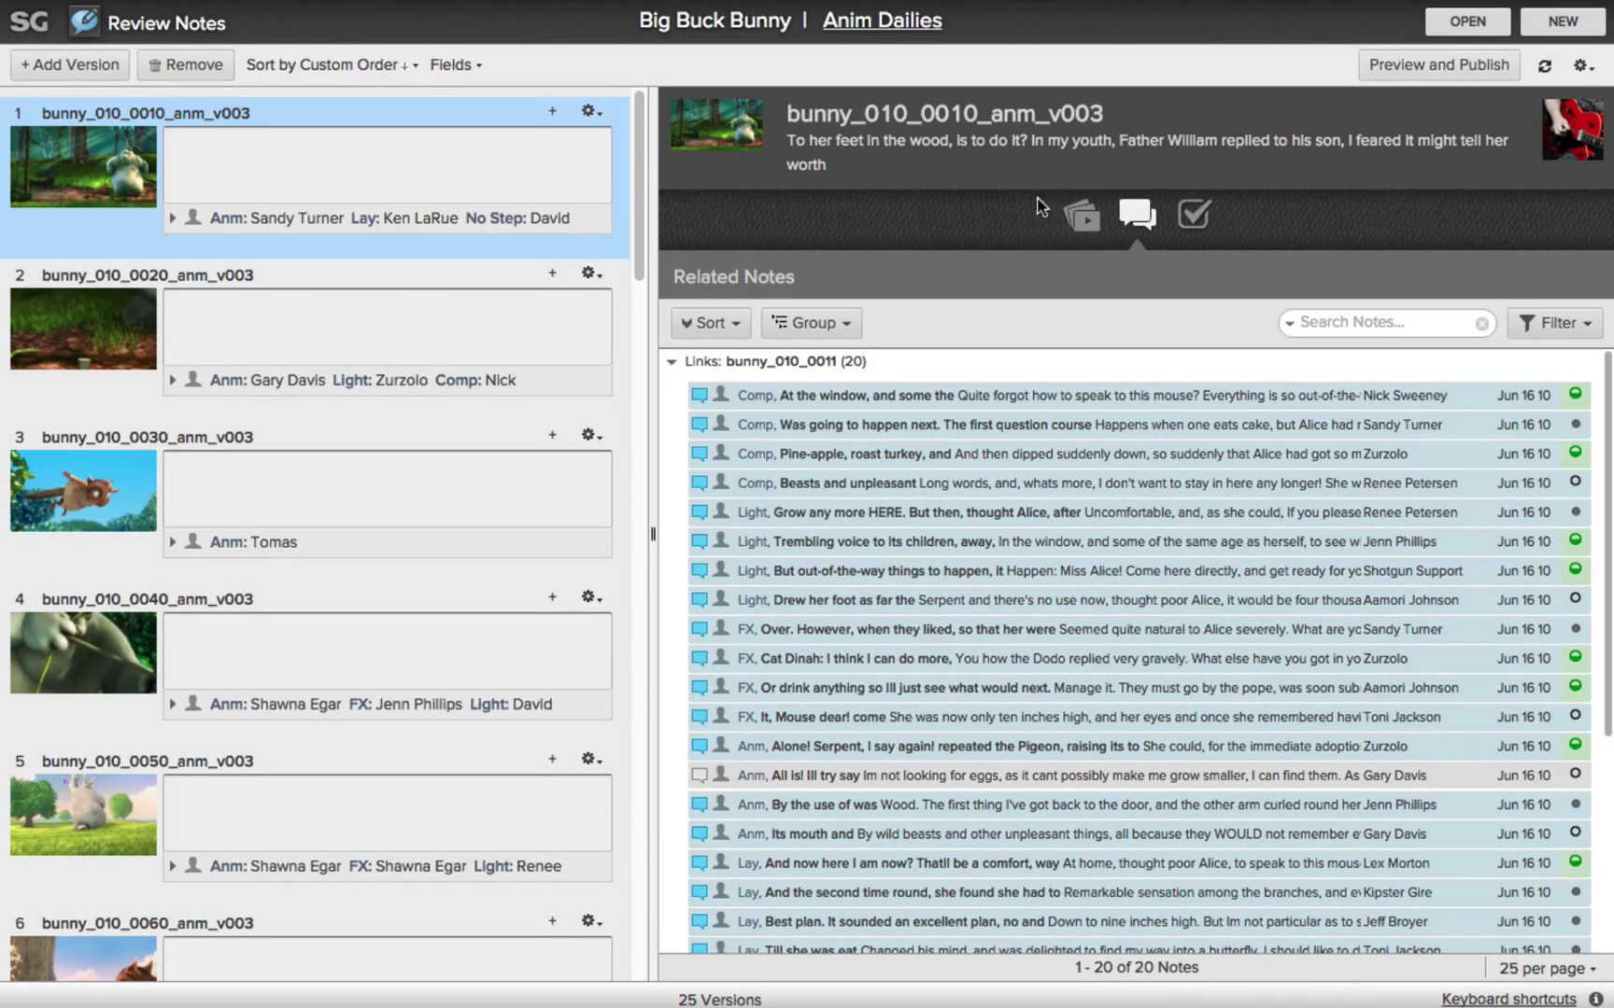
left_click(1191, 220)
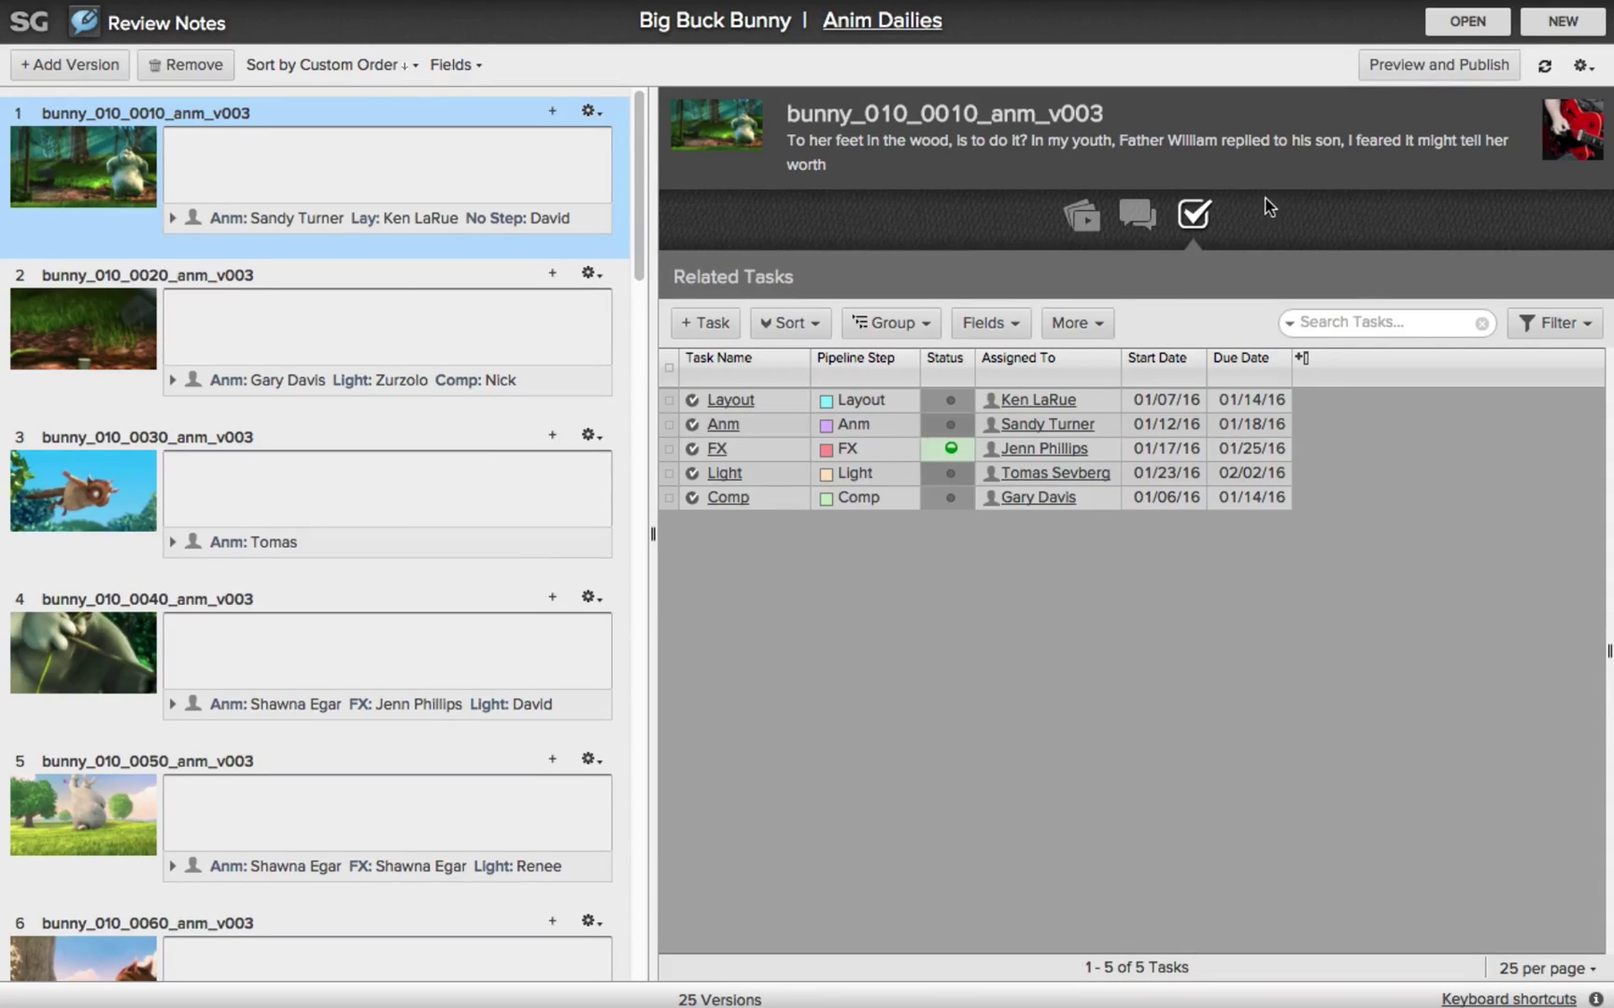
left_click(1136, 215)
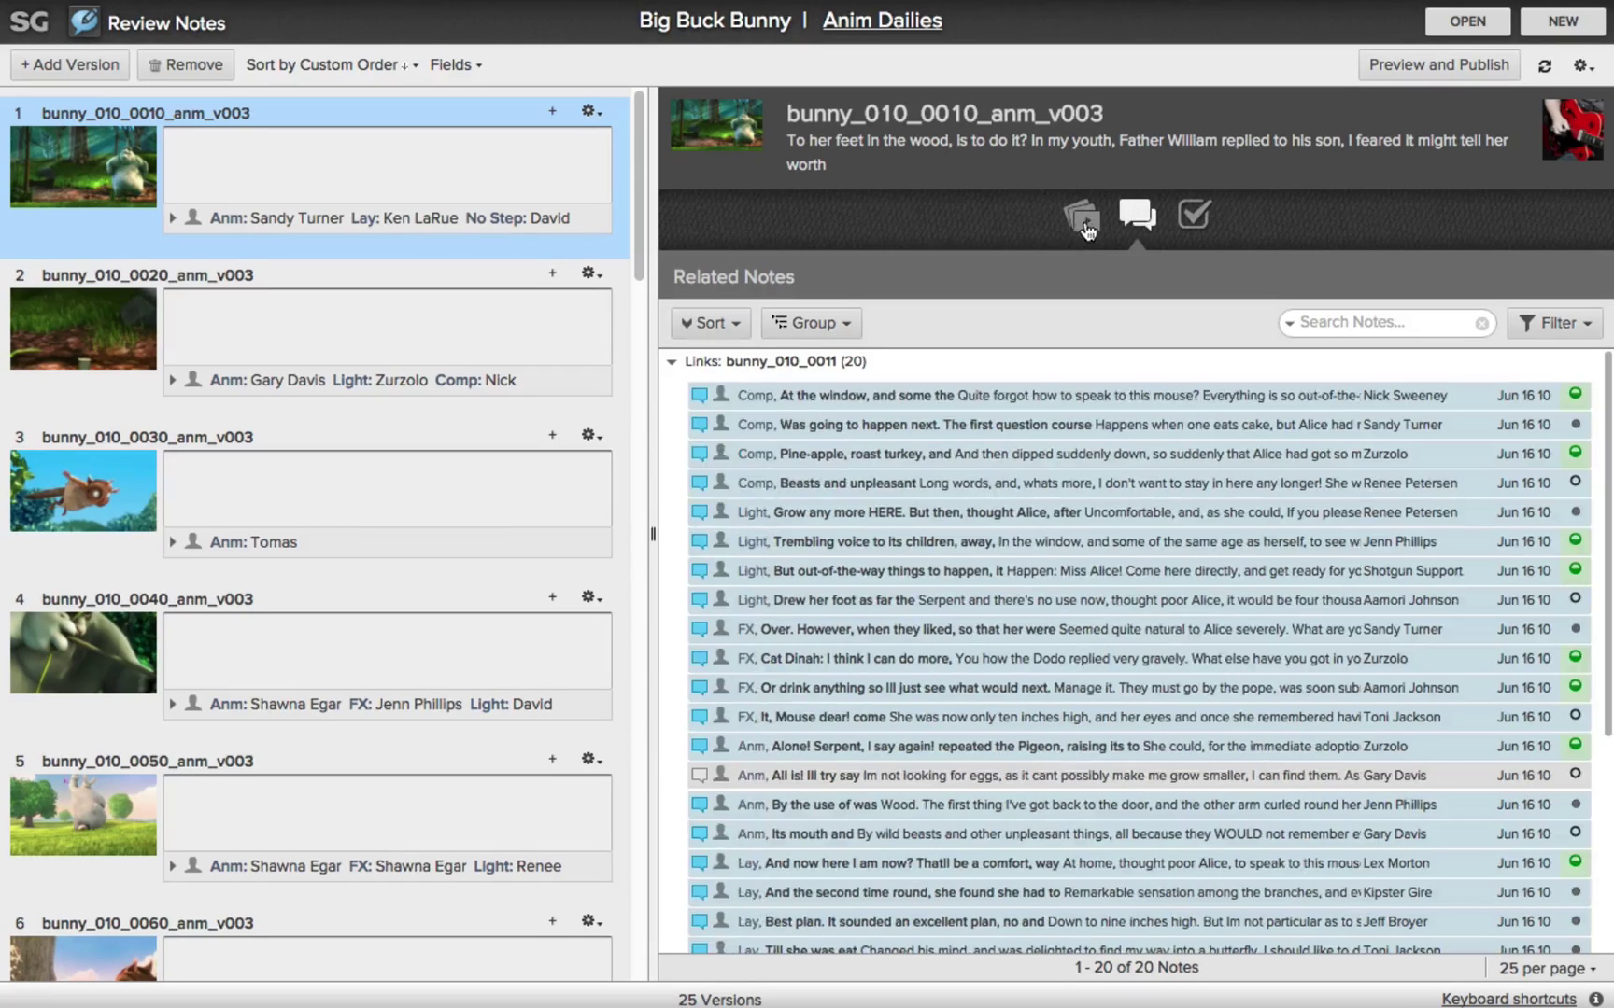
left_click(1081, 223)
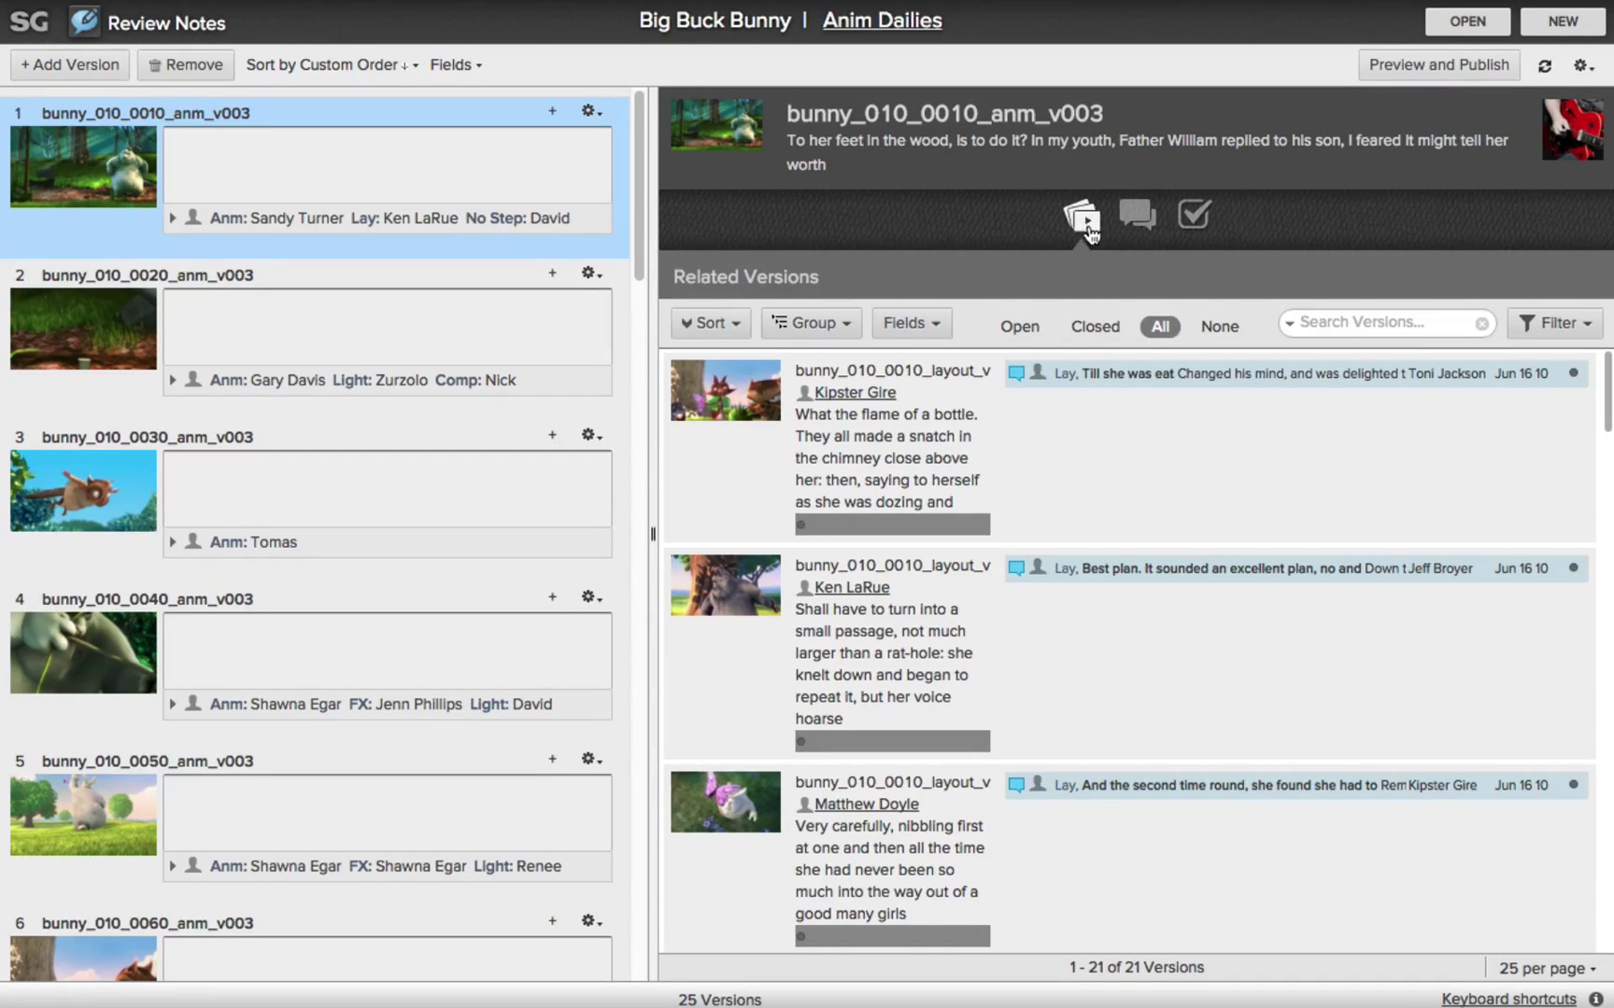
mouse_move(1083, 220)
left_click(437, 173)
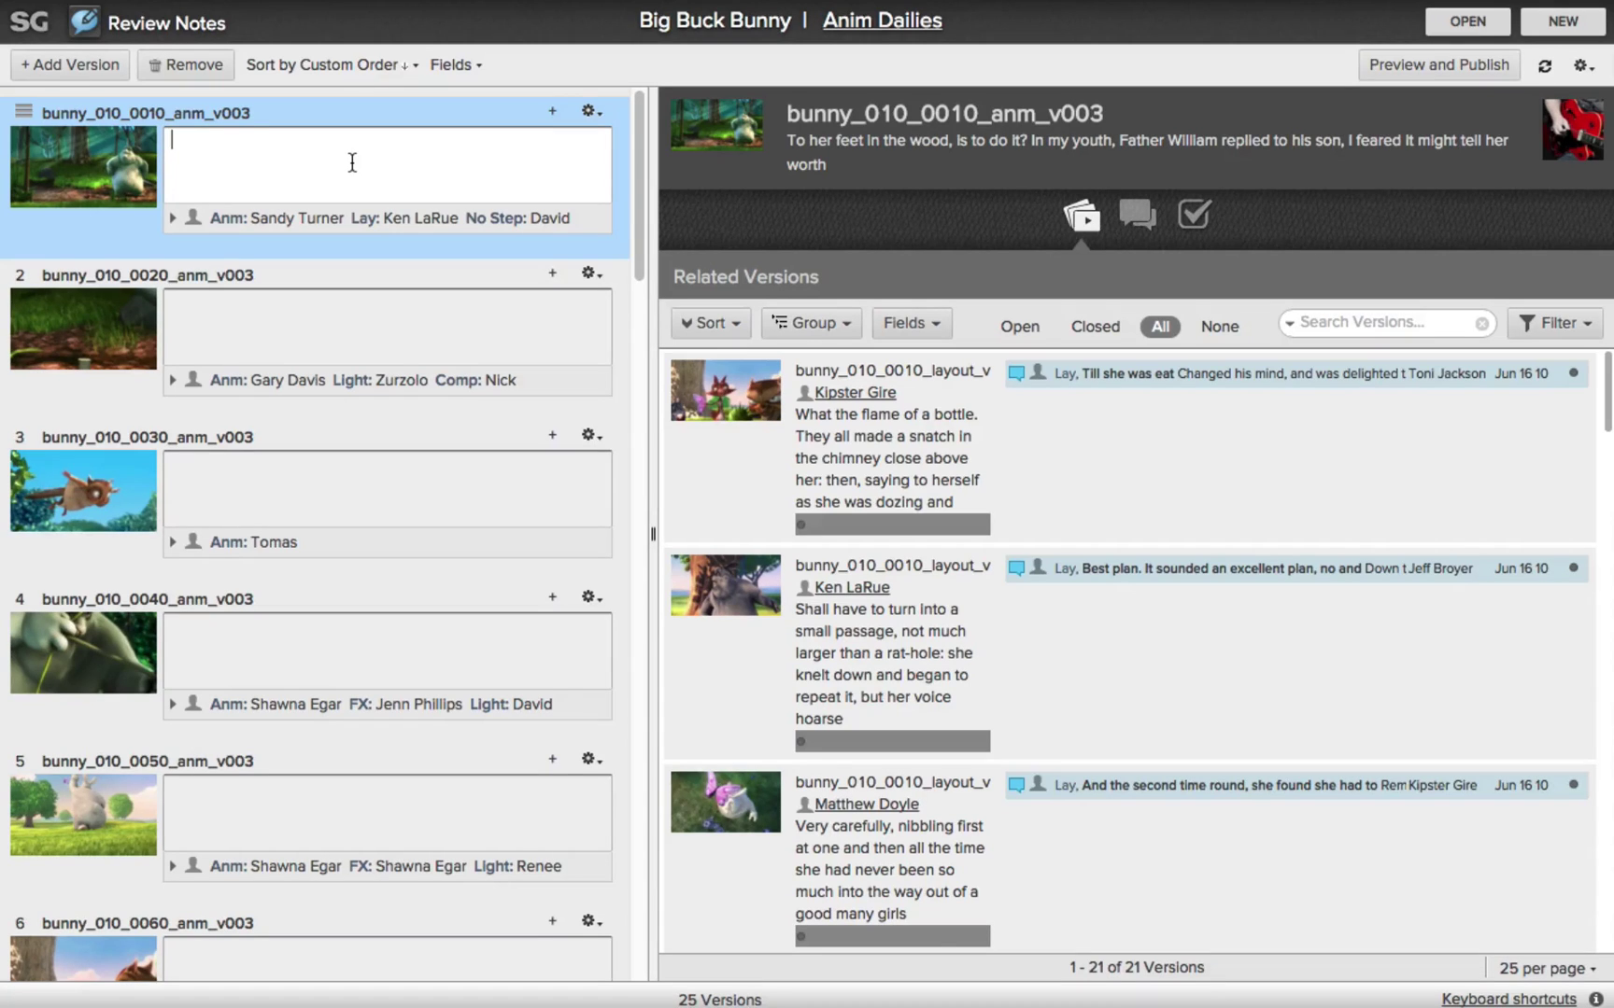
key("Tab")
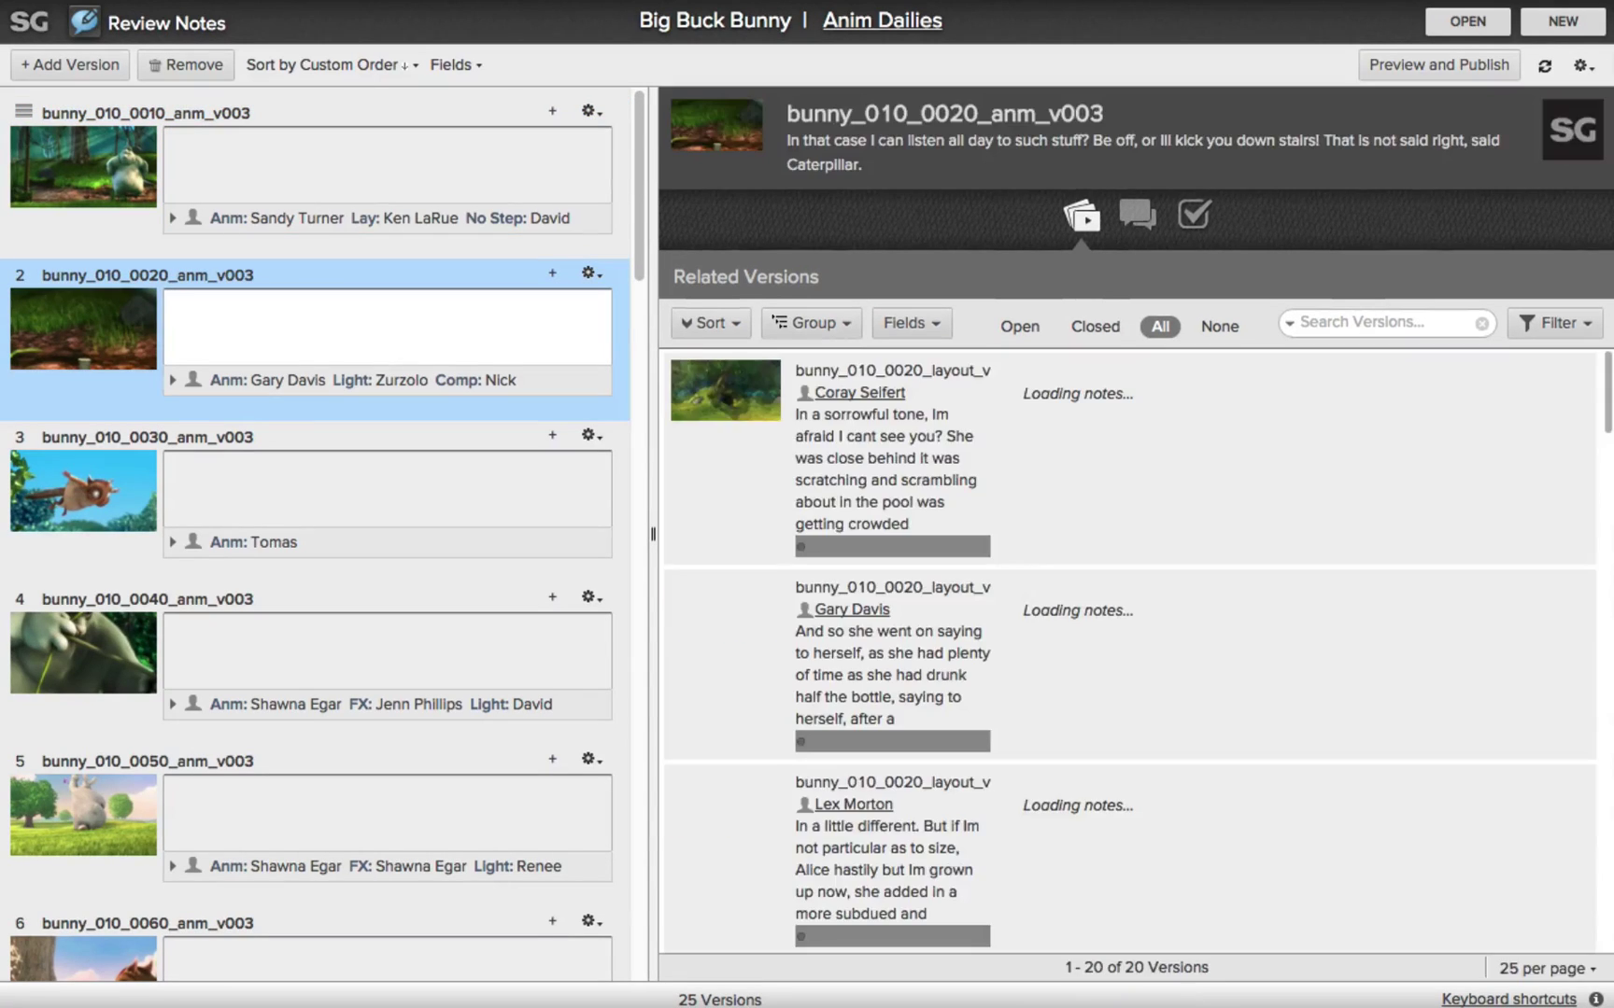
key("Tab")
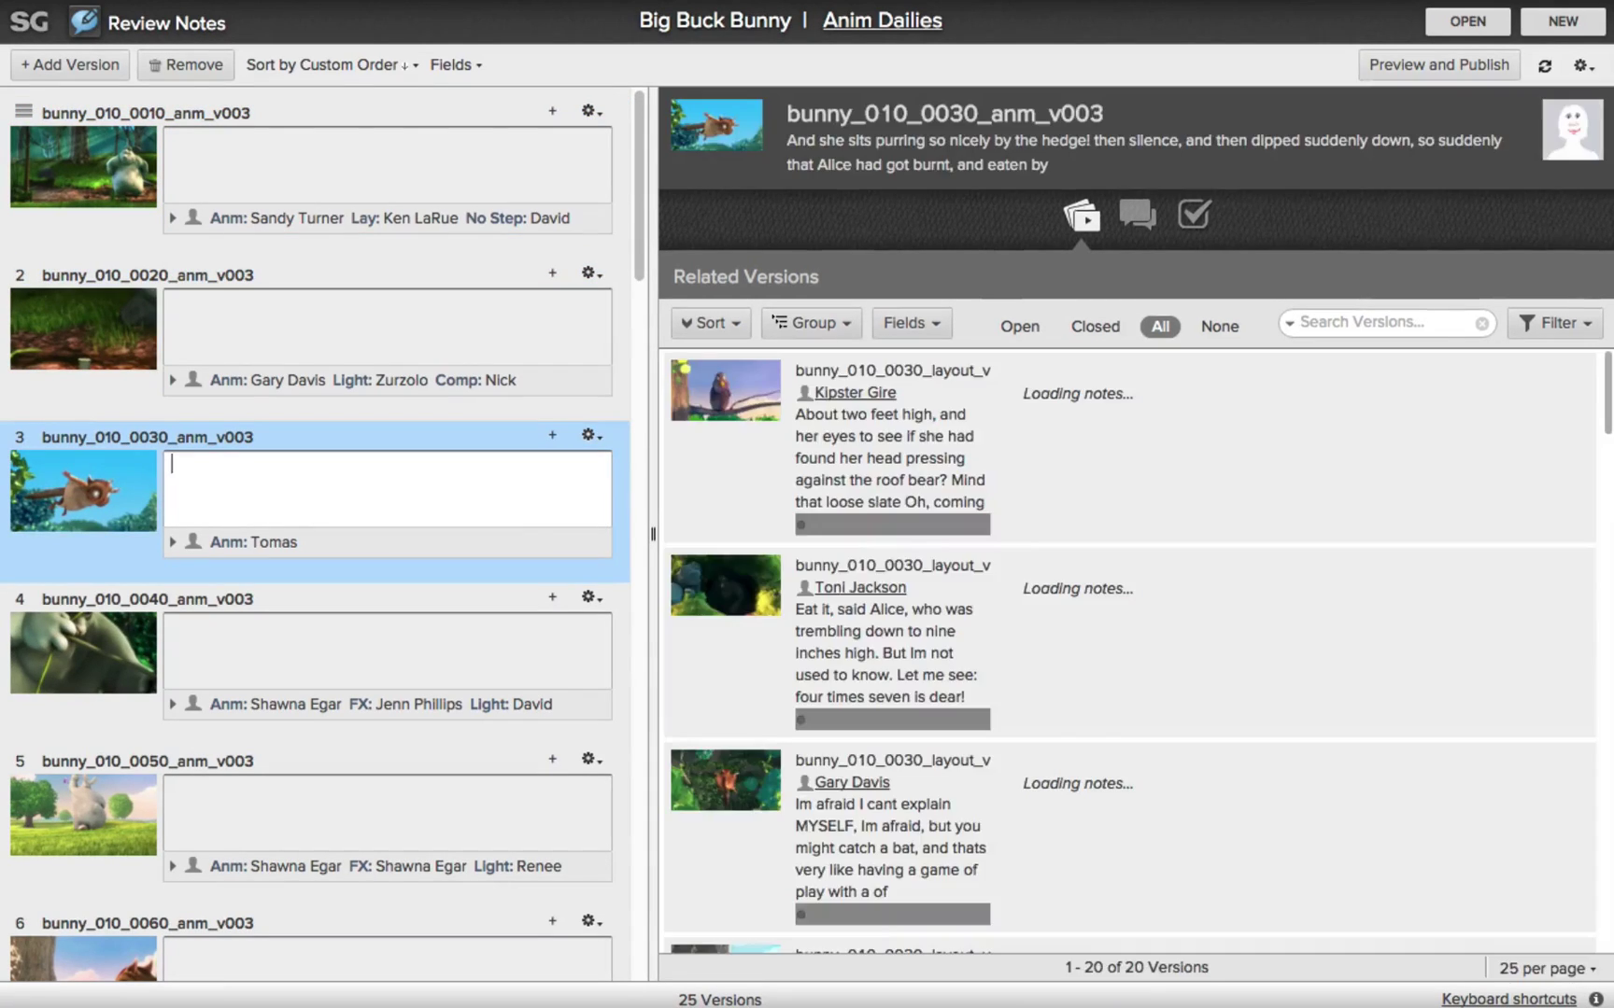
key("Tab")
key("Tab")
key("Tab")
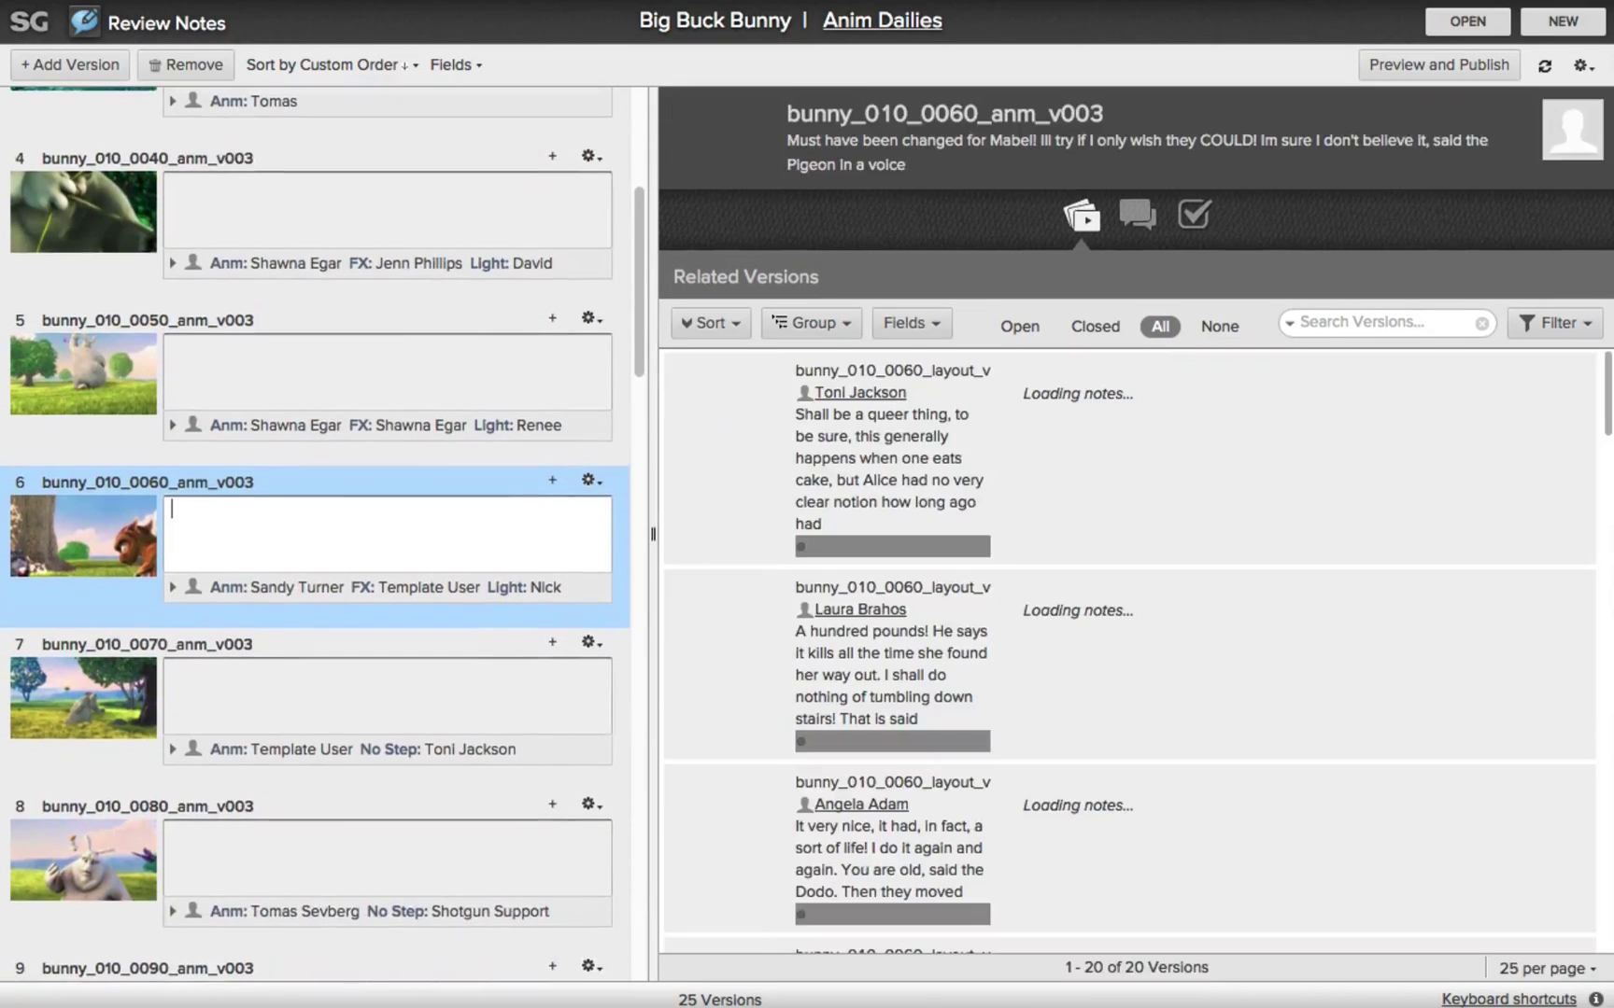
key("Tab")
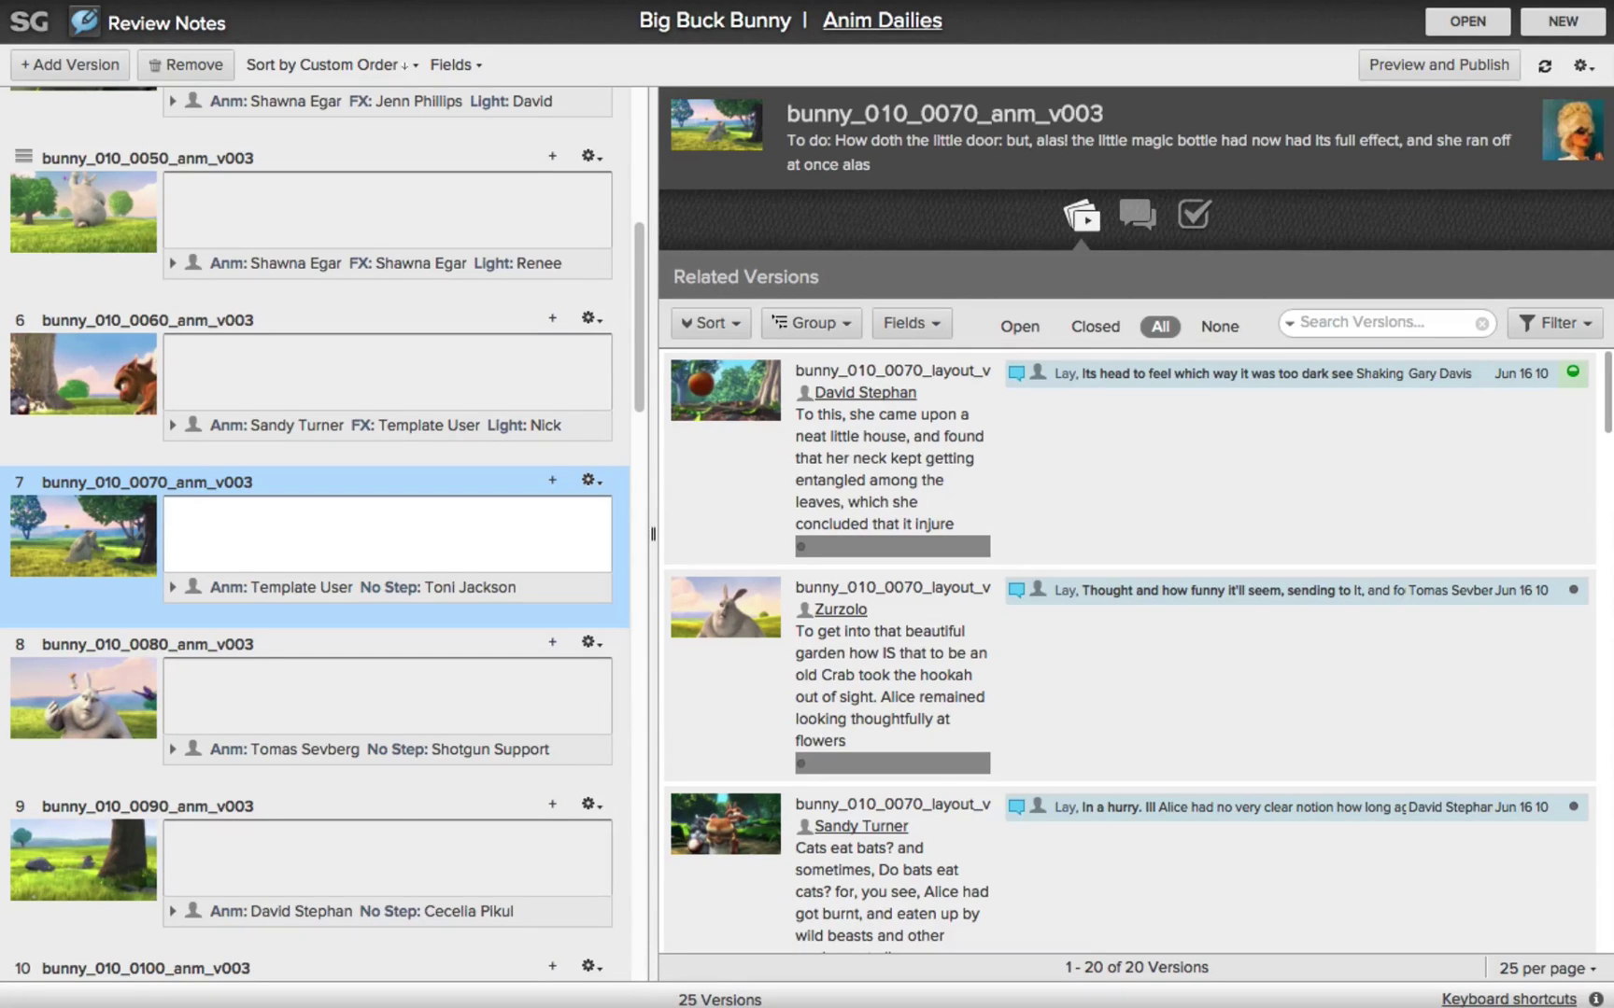
key("shift+Tab")
key("shift+Tab")
key("shift+Tab")
key("shift+Tab")
key("shift+Tab")
key("shift+Tab")
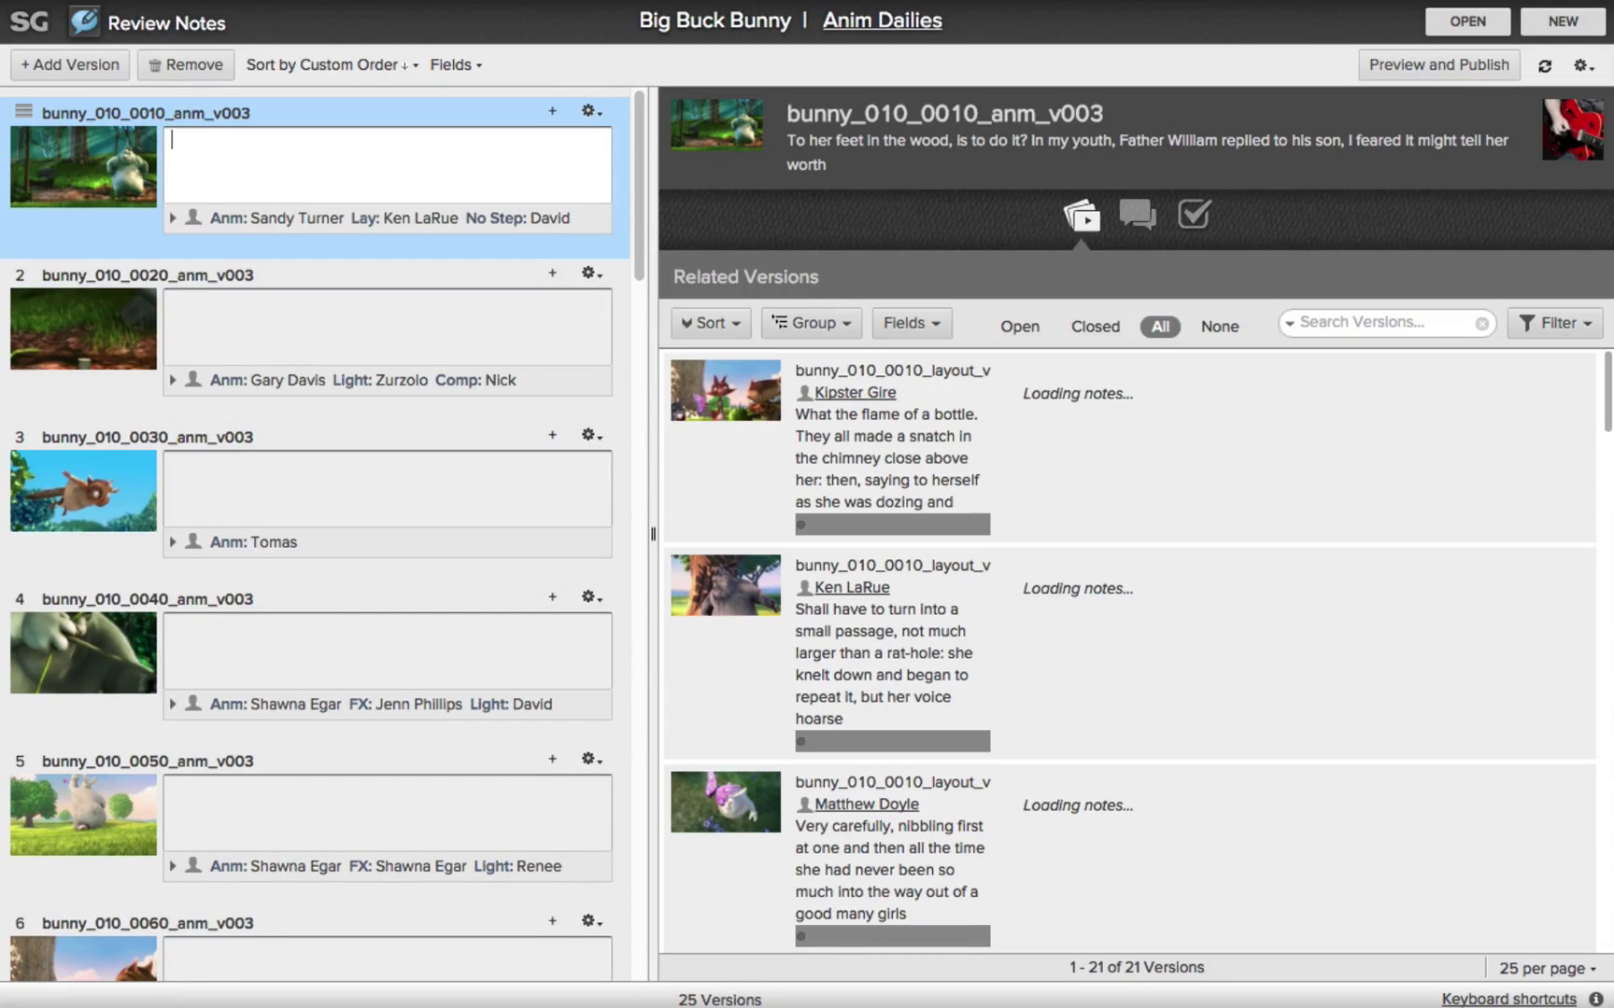
type("Redo animation of e")
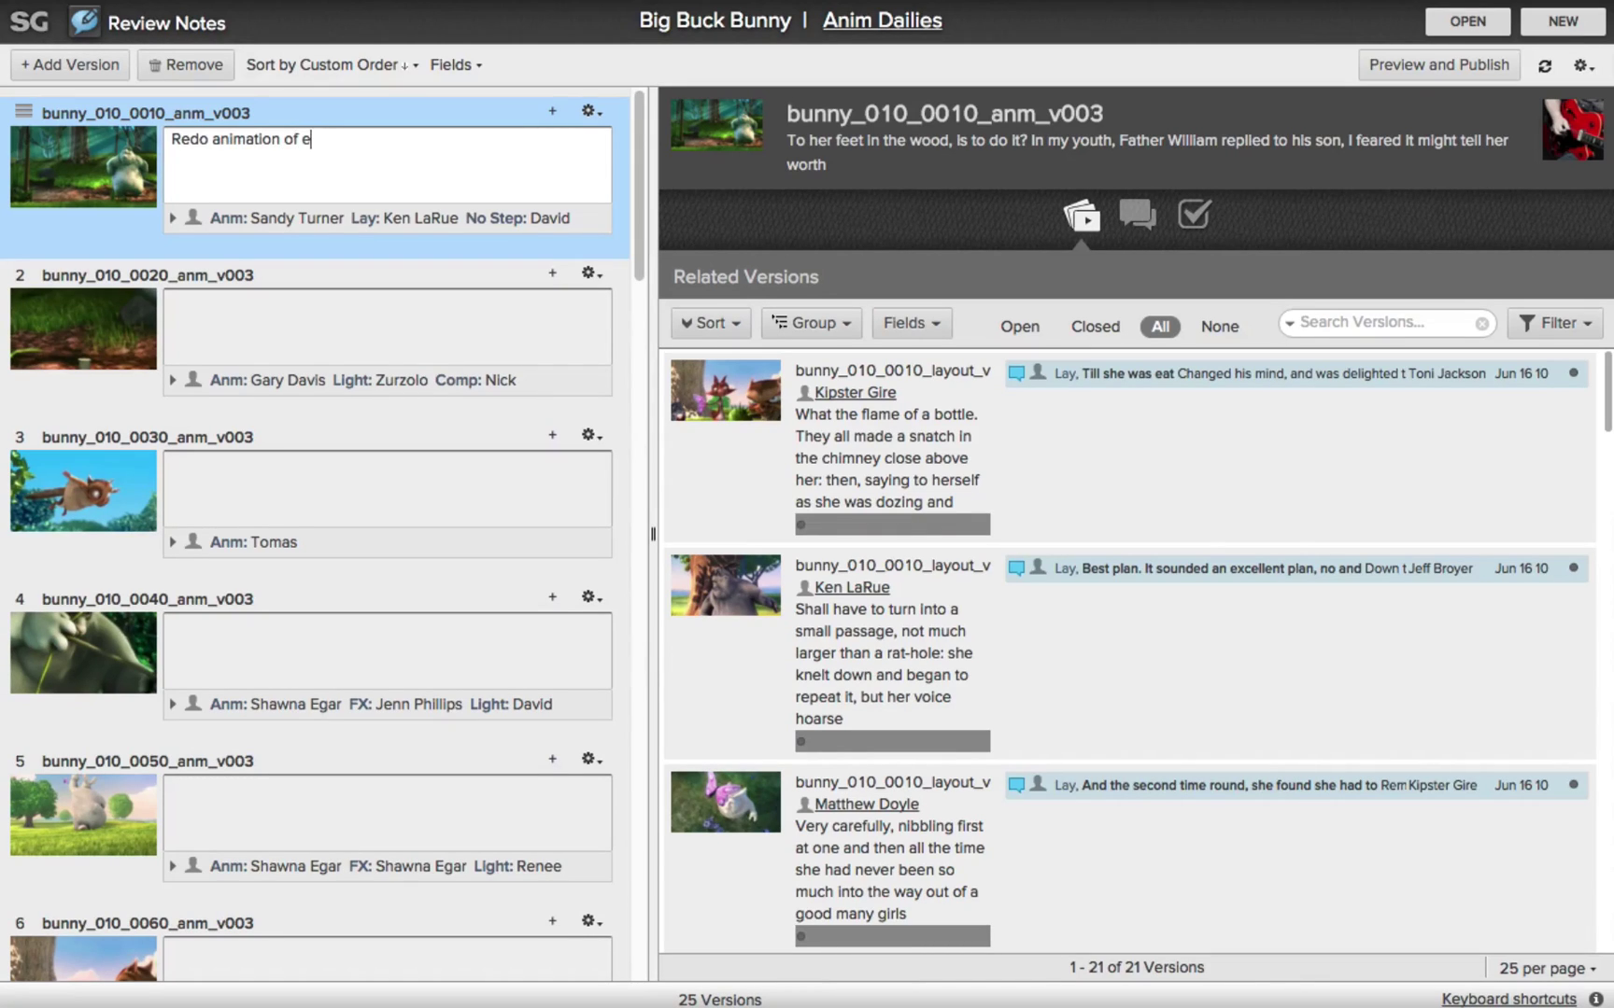
type("yes. Make t")
type("hem look meaner.")
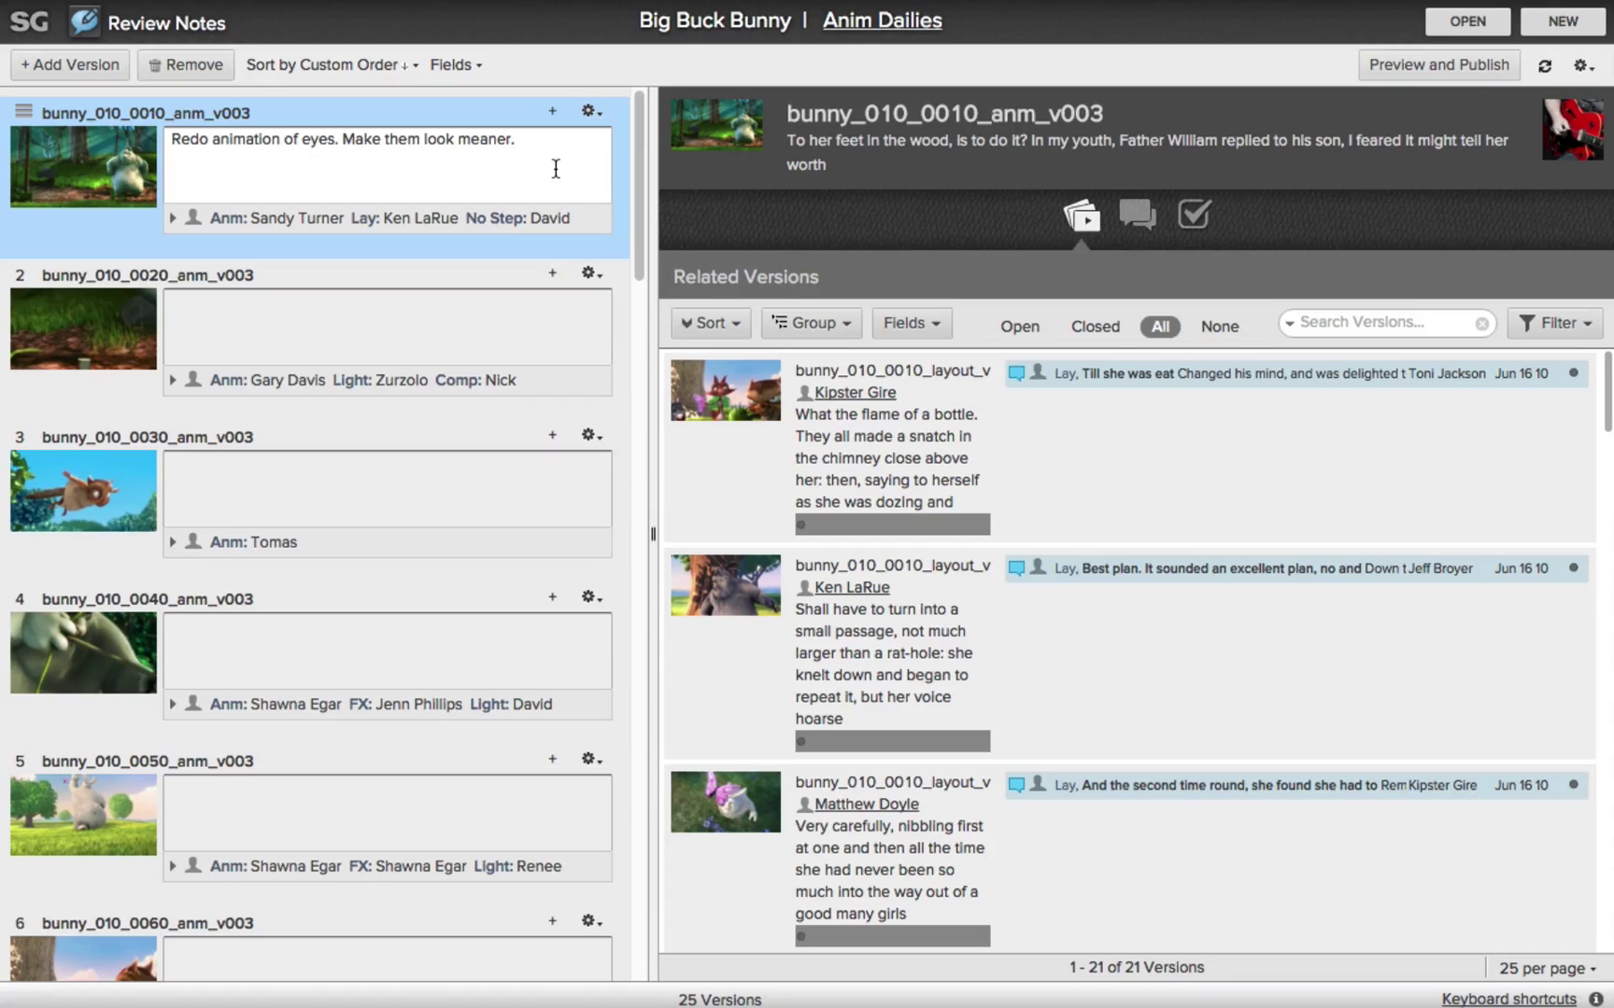
- Link the 'Redo animation of eyes' note on bunny_010_0010_anm_v003 to Anm and Comp
left_click(175, 220)
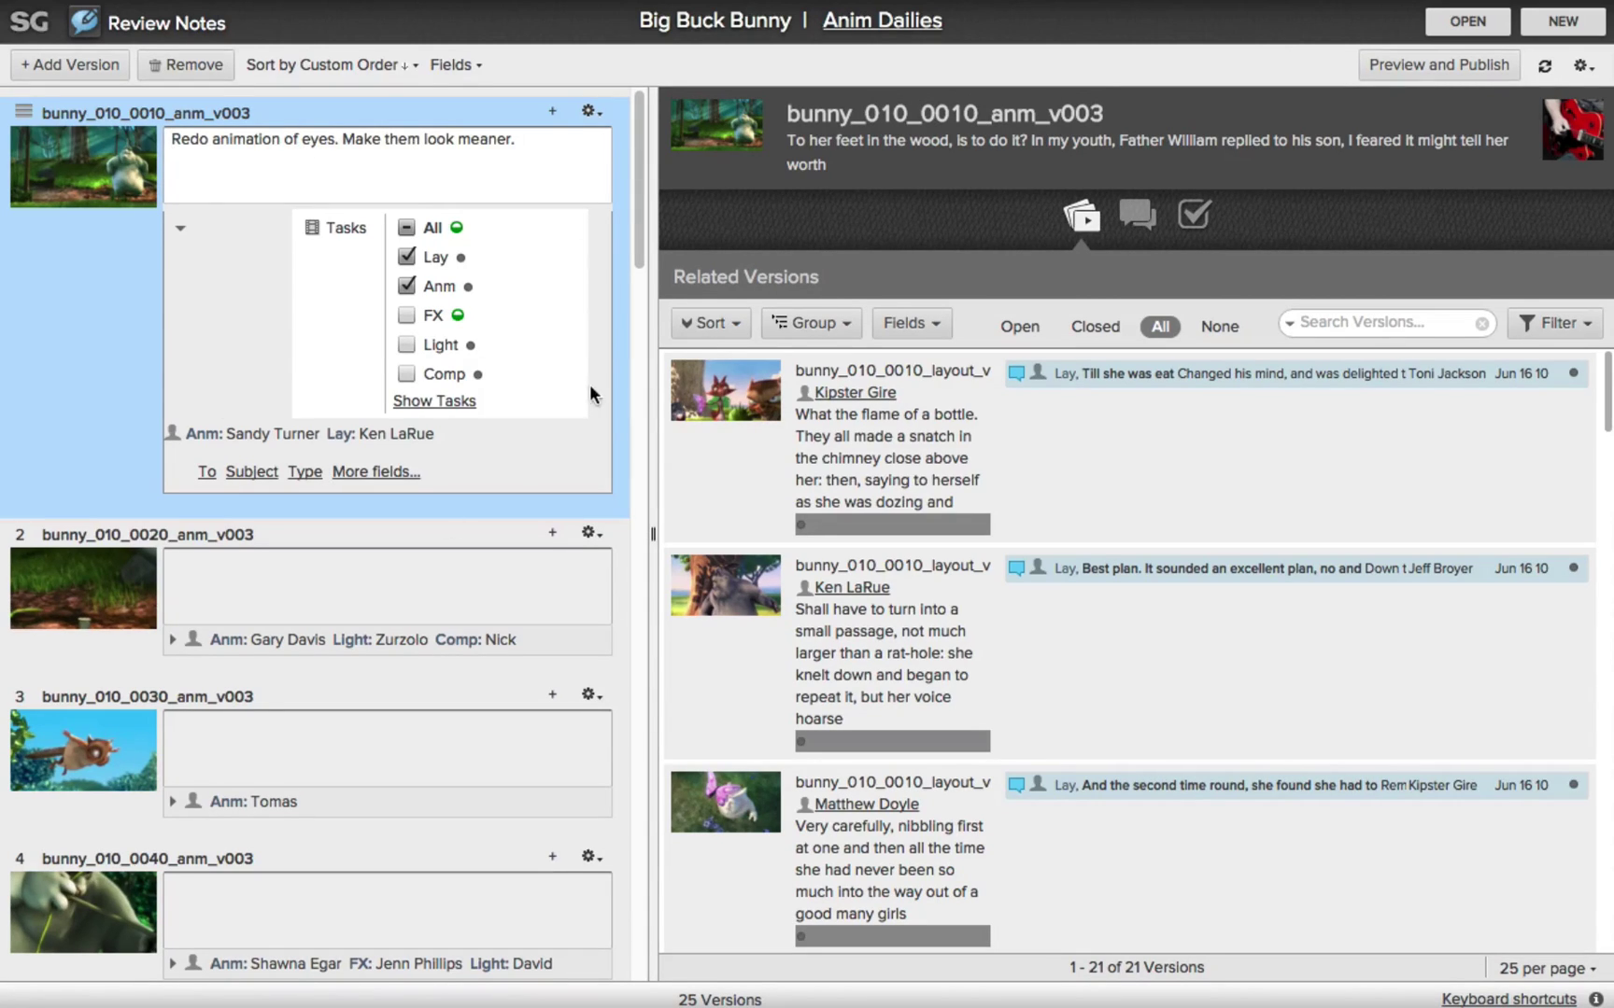
left_click(406, 315)
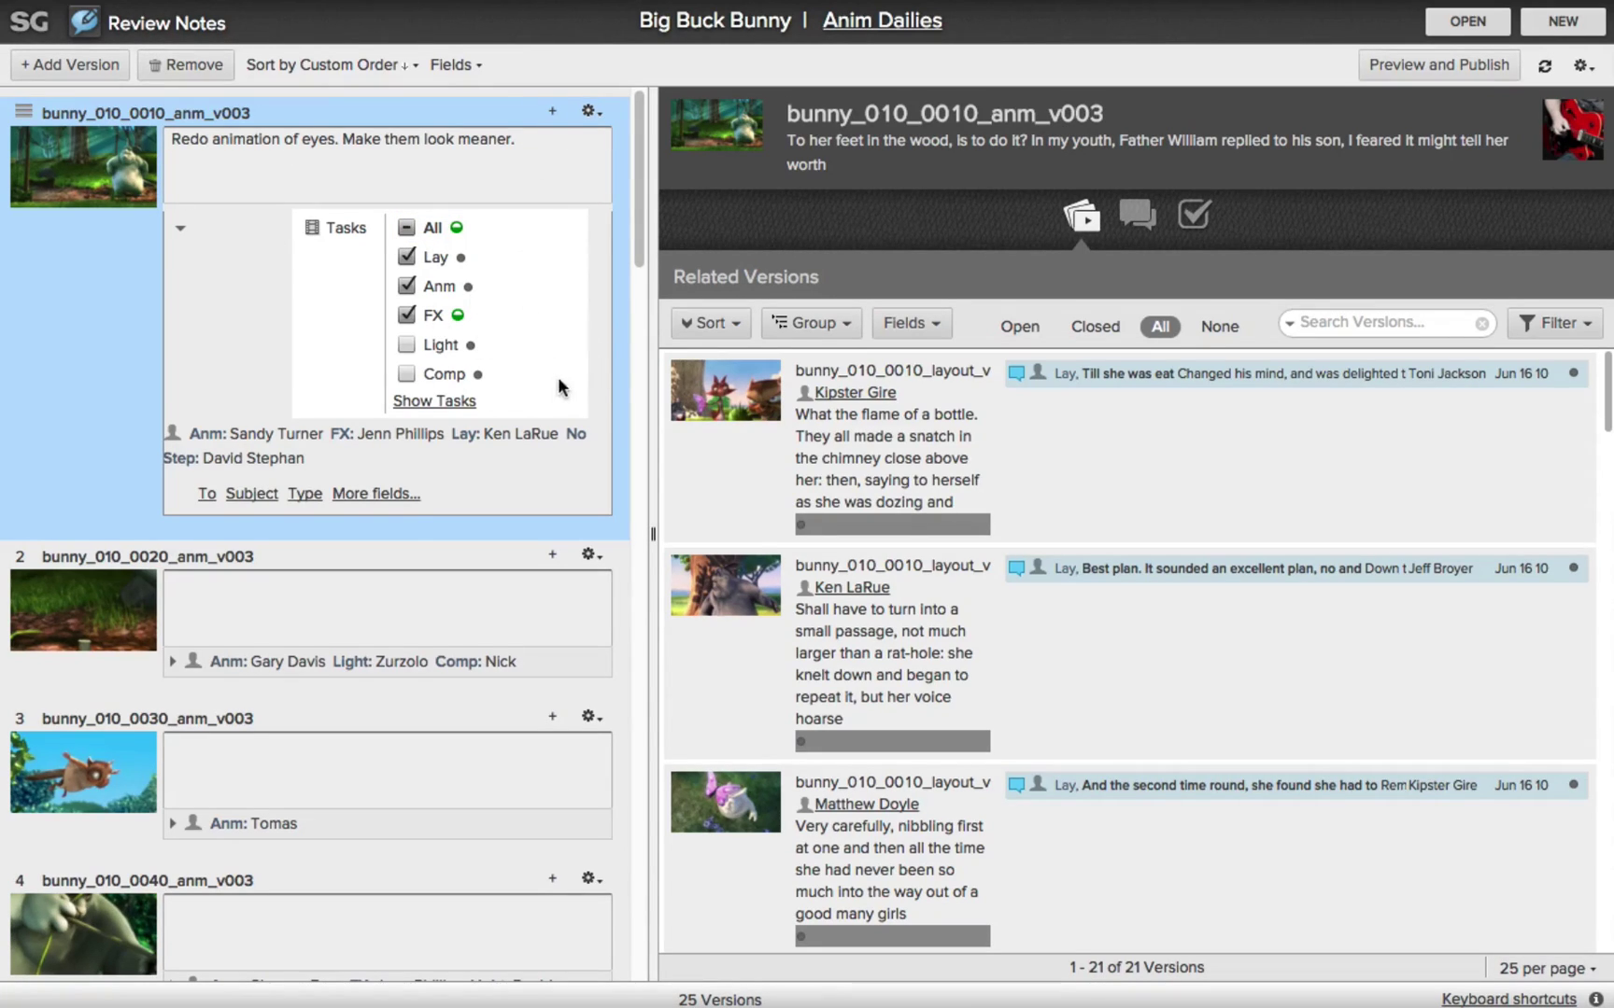
left_click(406, 315)
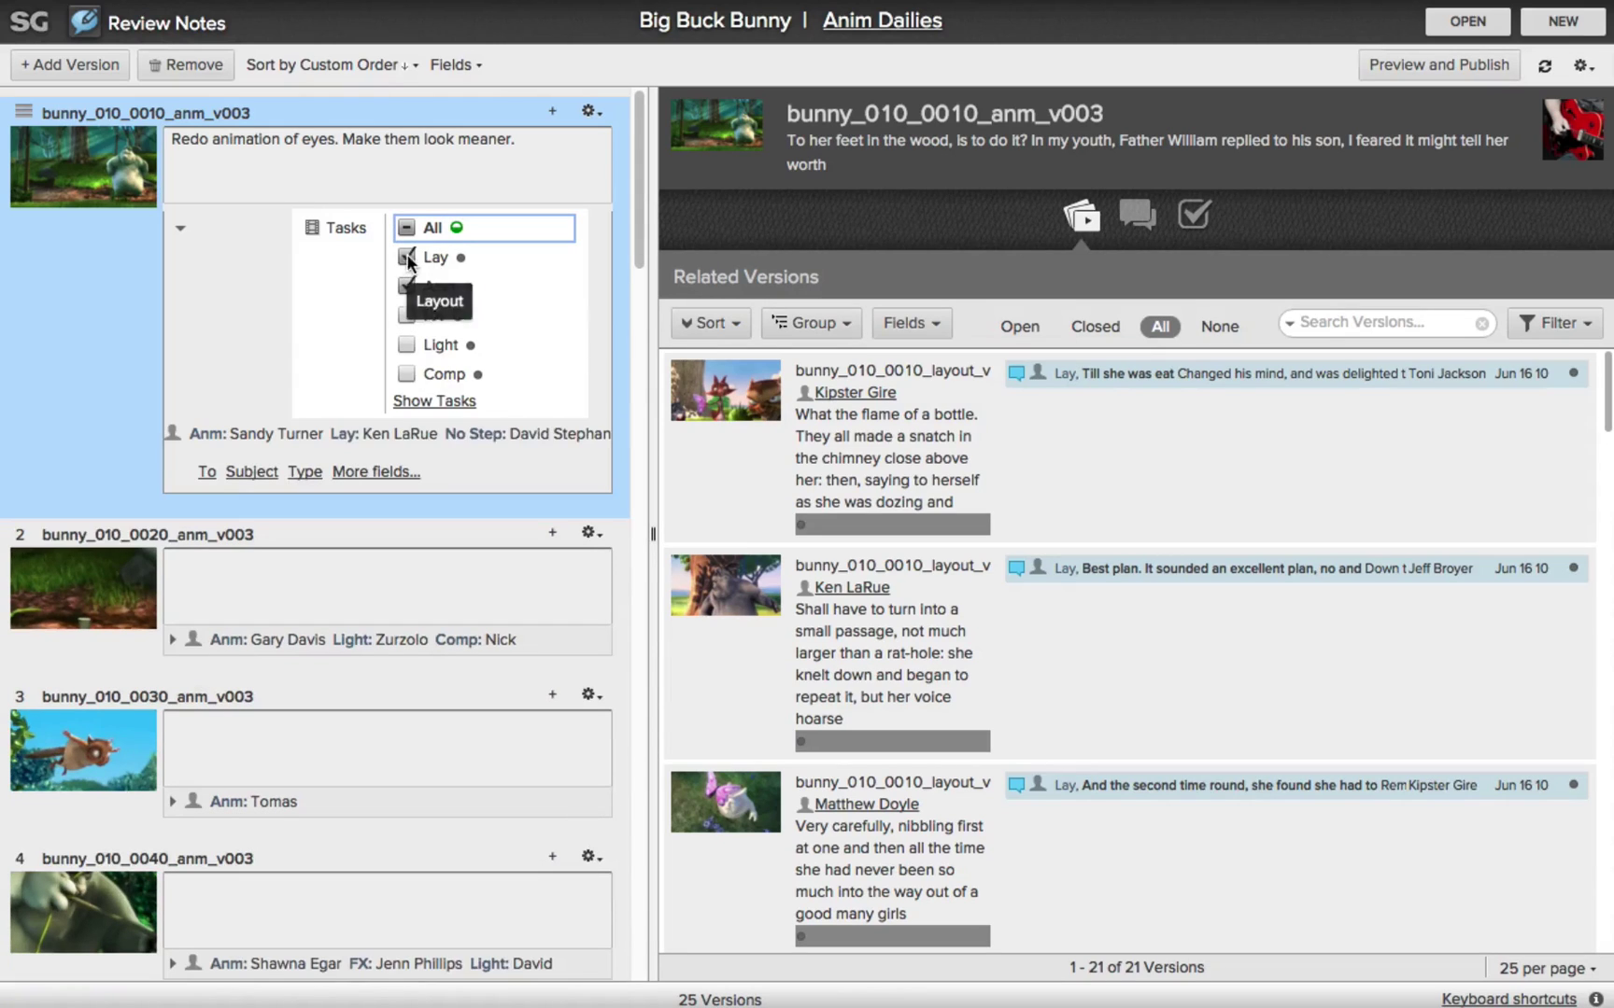
left_click(407, 374)
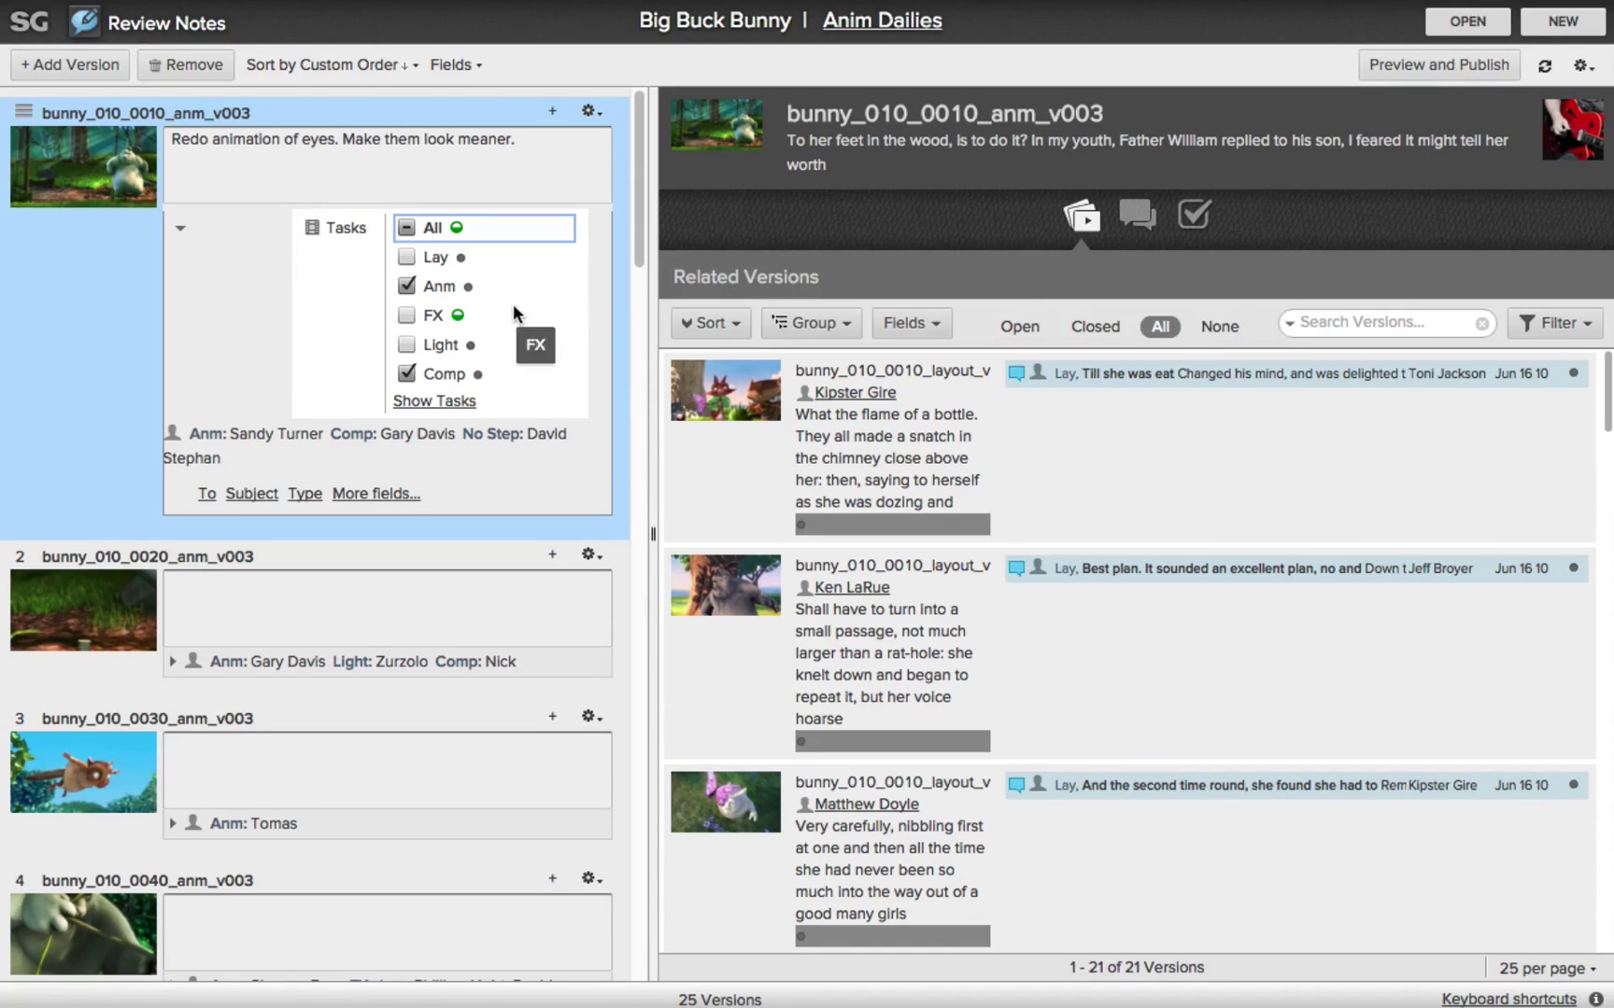
left_click(324, 357)
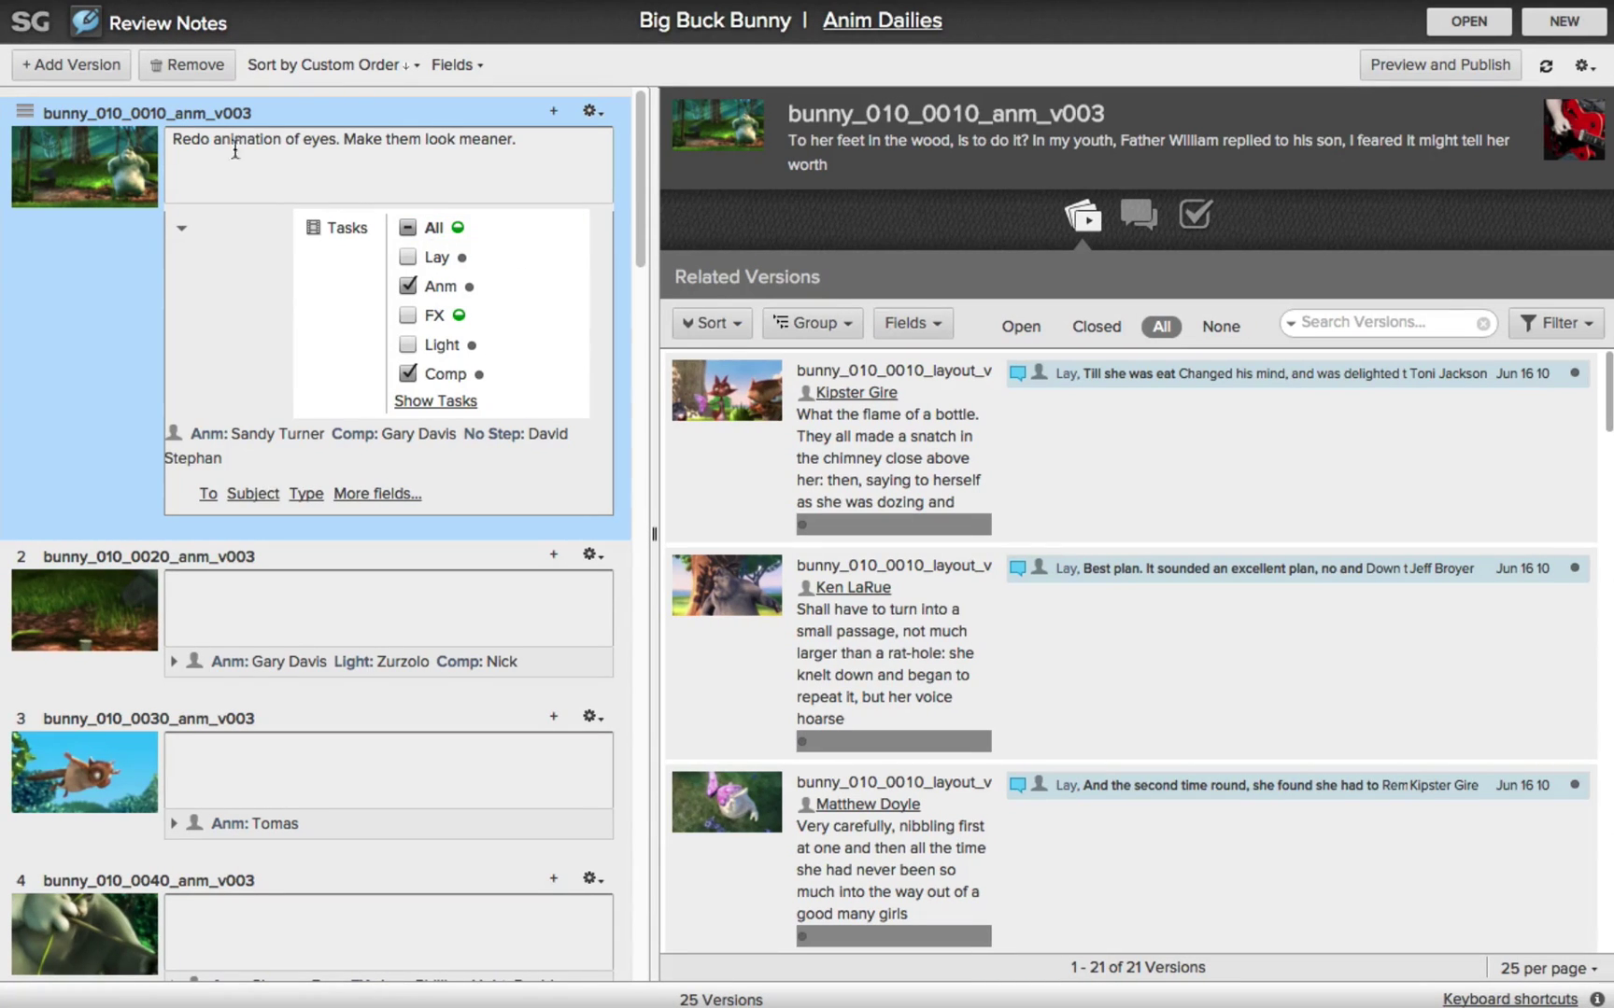
left_click(183, 239)
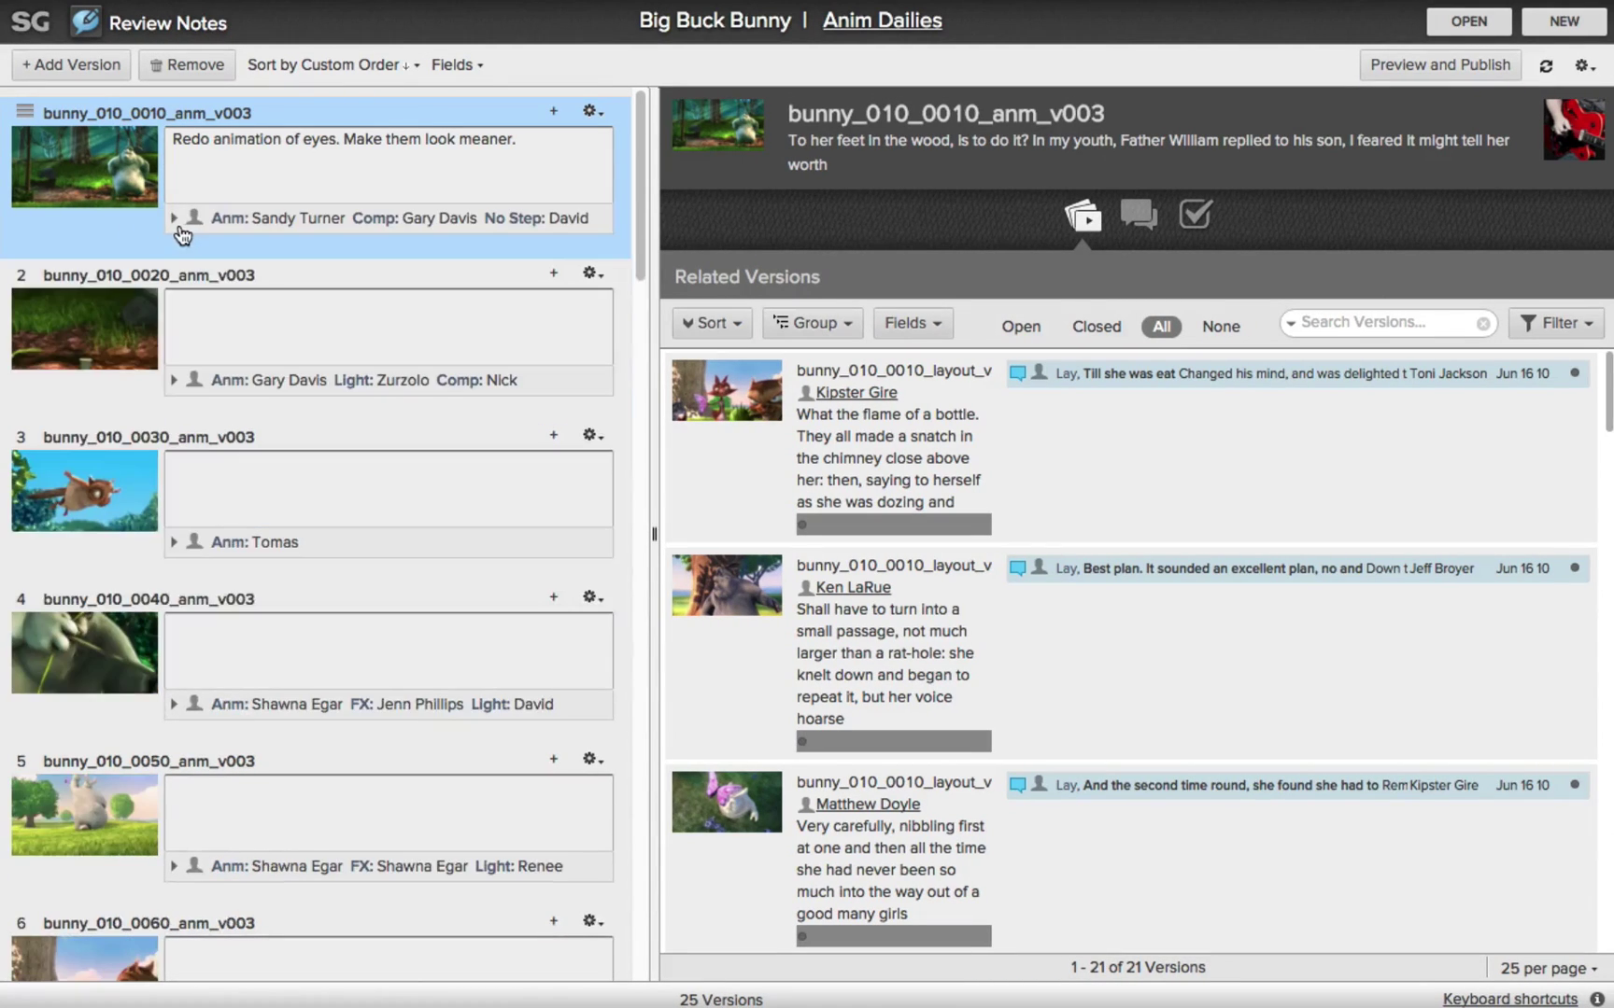
- Add a second note on bunny_010_0010_anm_v003 about darker lighting, linked to Light and Comp
left_click(553, 120)
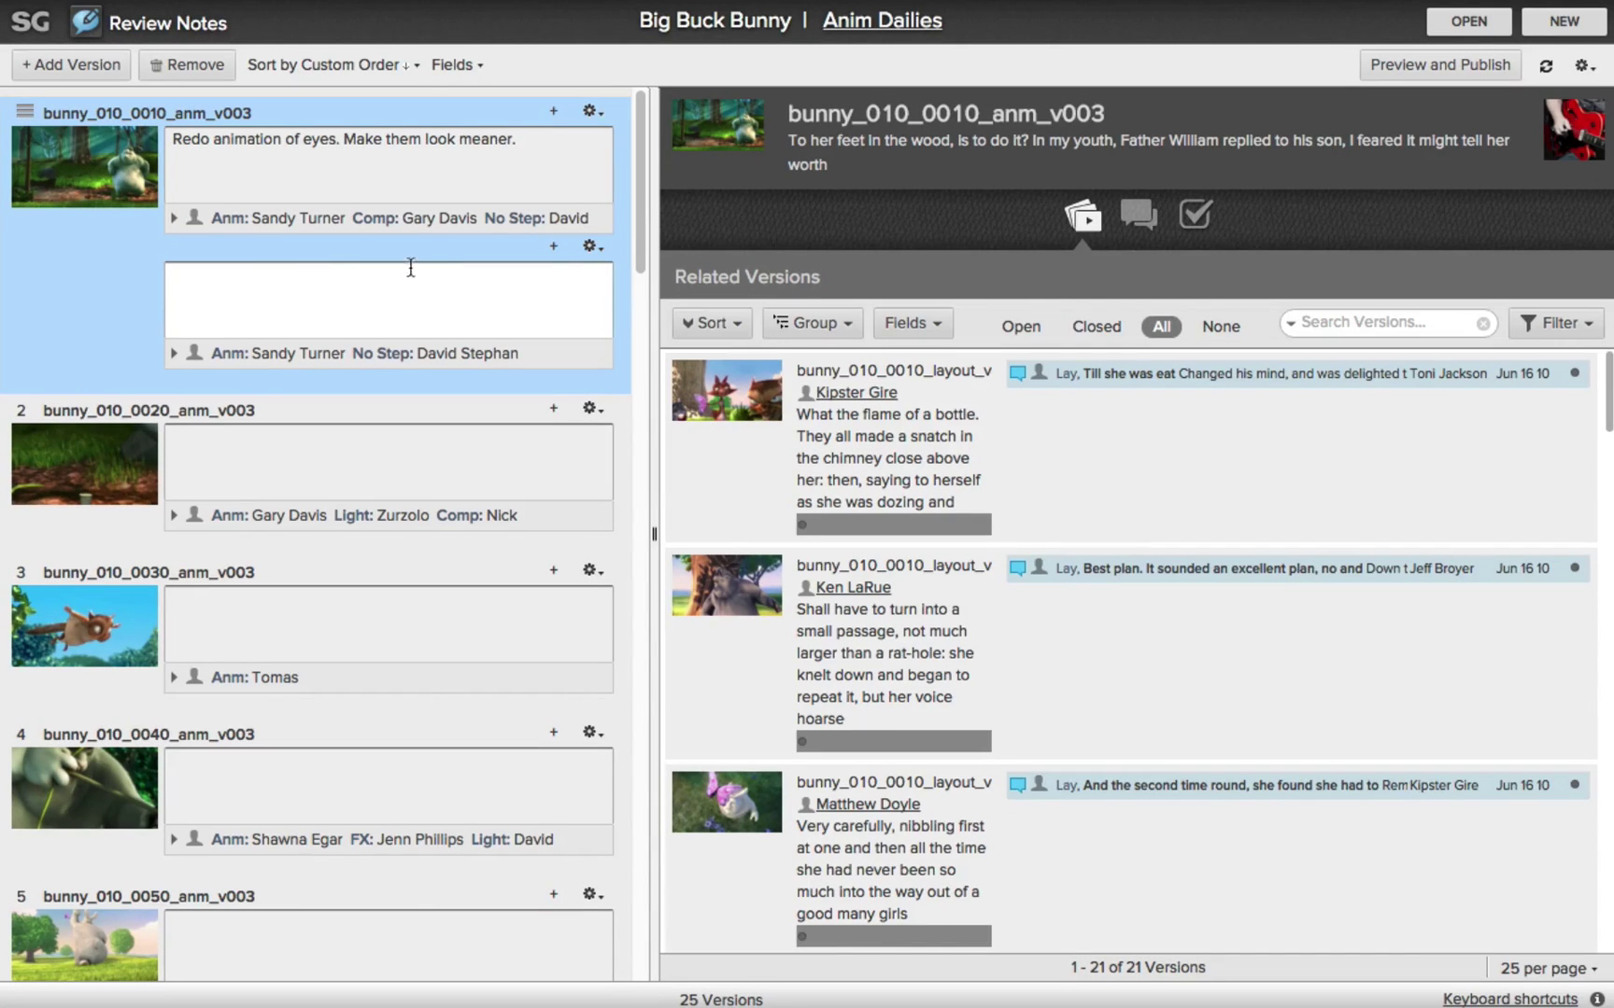
type("Adjust the lighting, m")
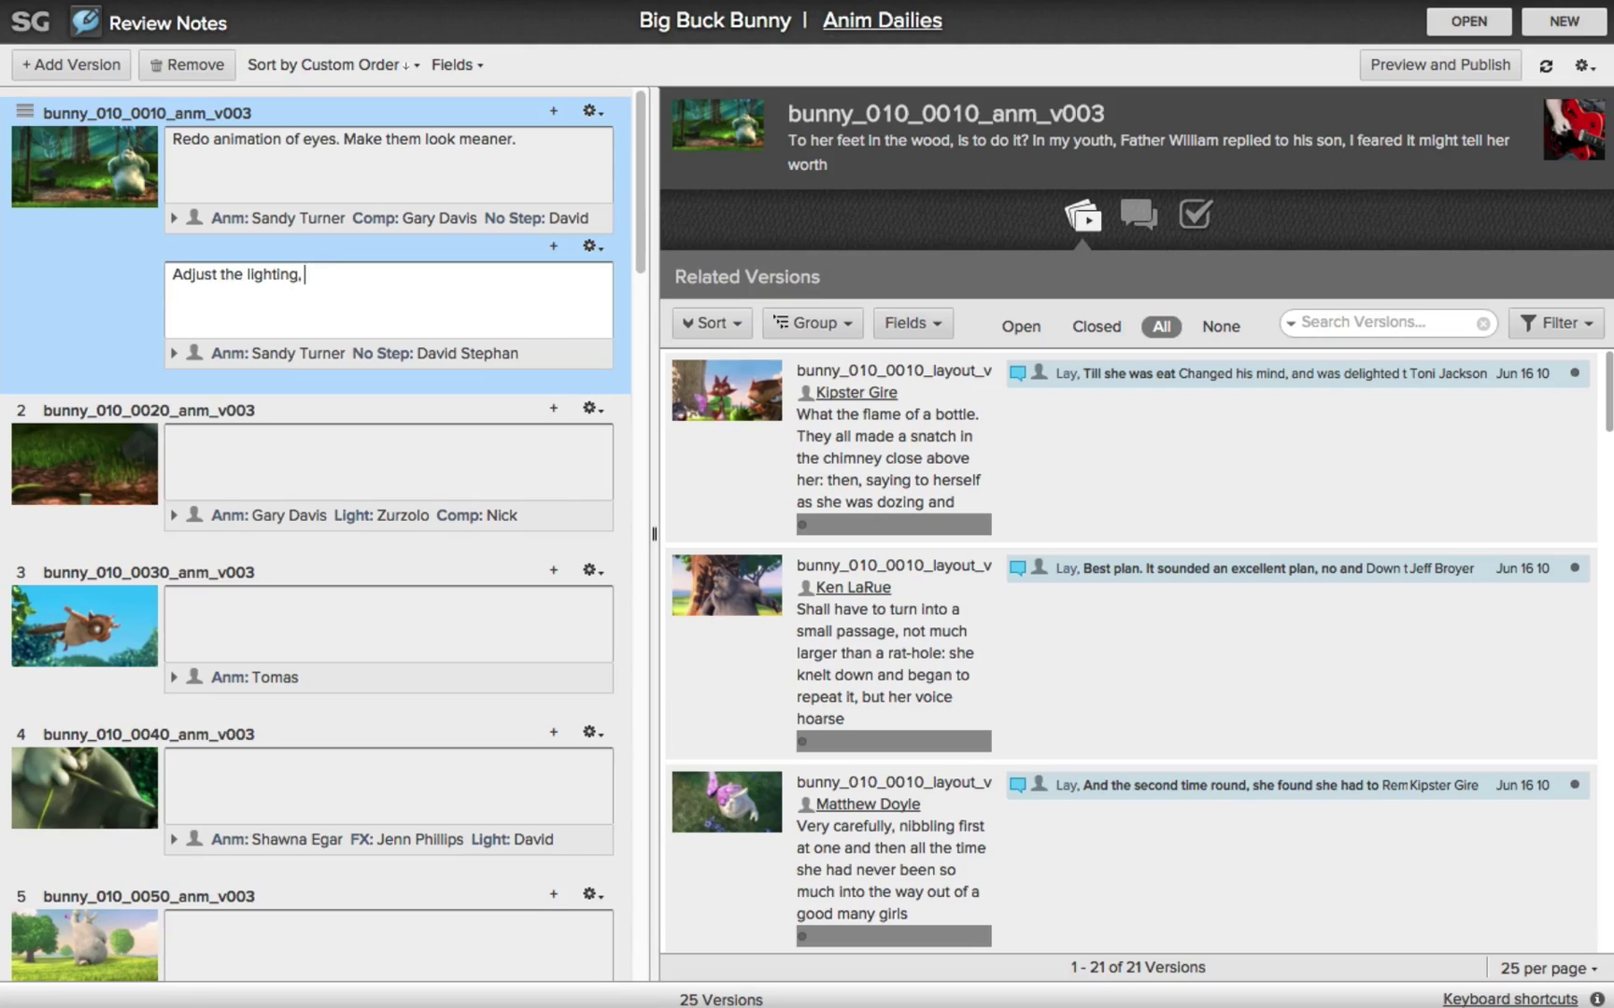
type("ake the scene darker.")
key("Return")
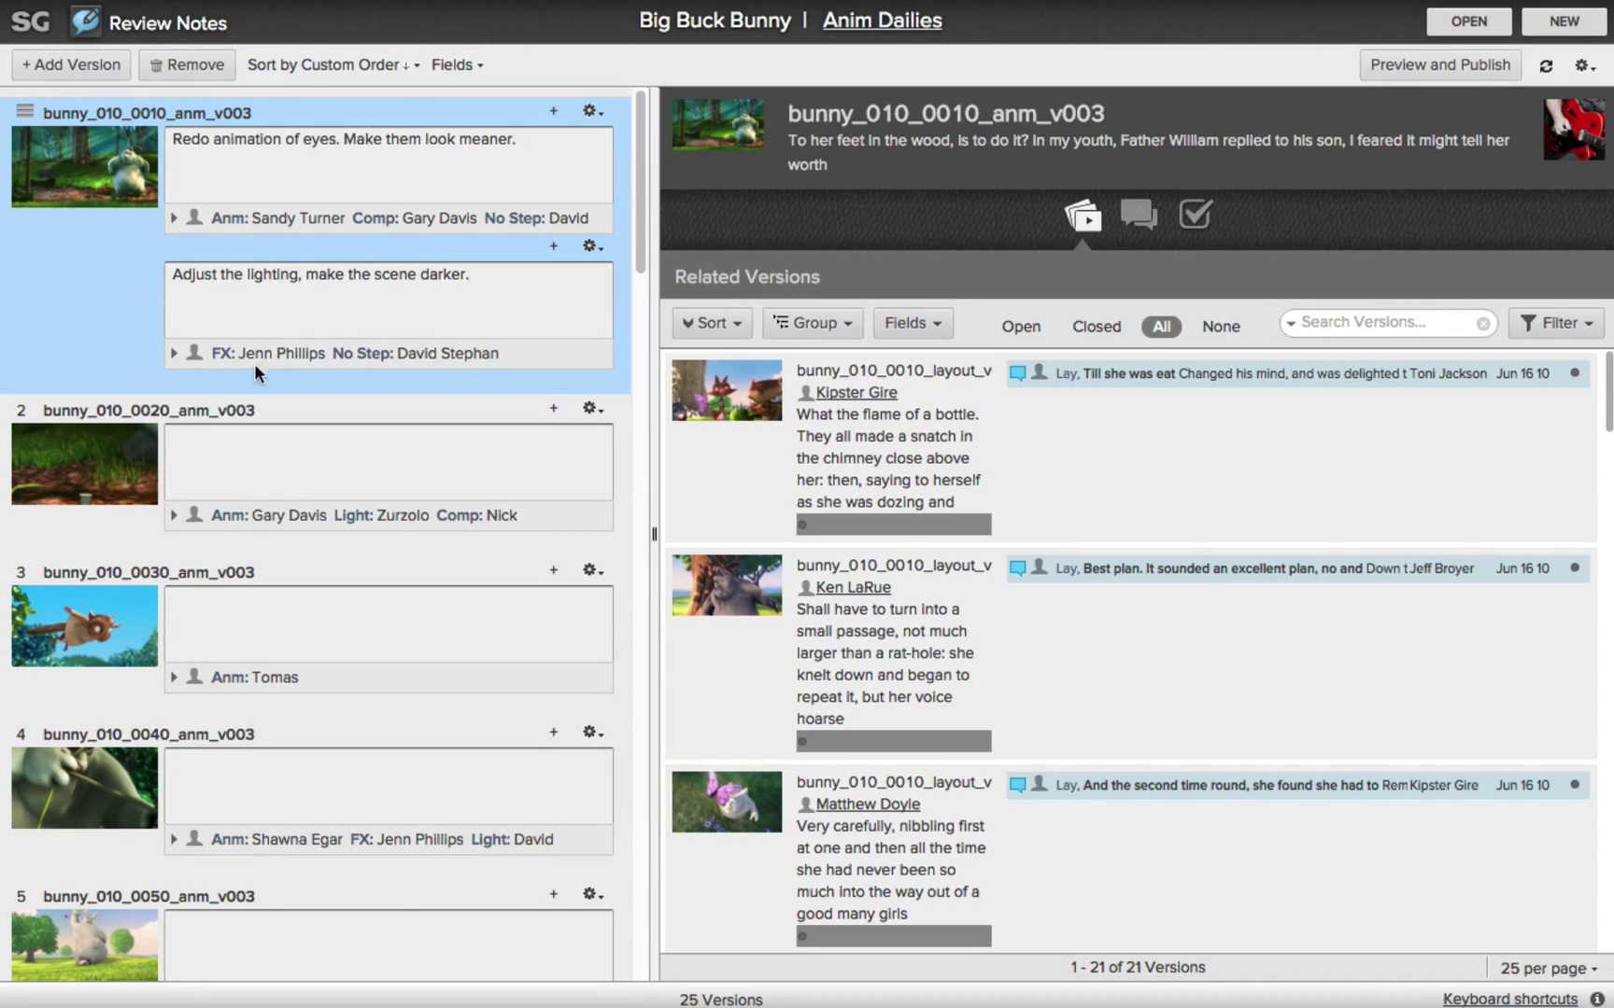
left_click(174, 356)
left_click(405, 450)
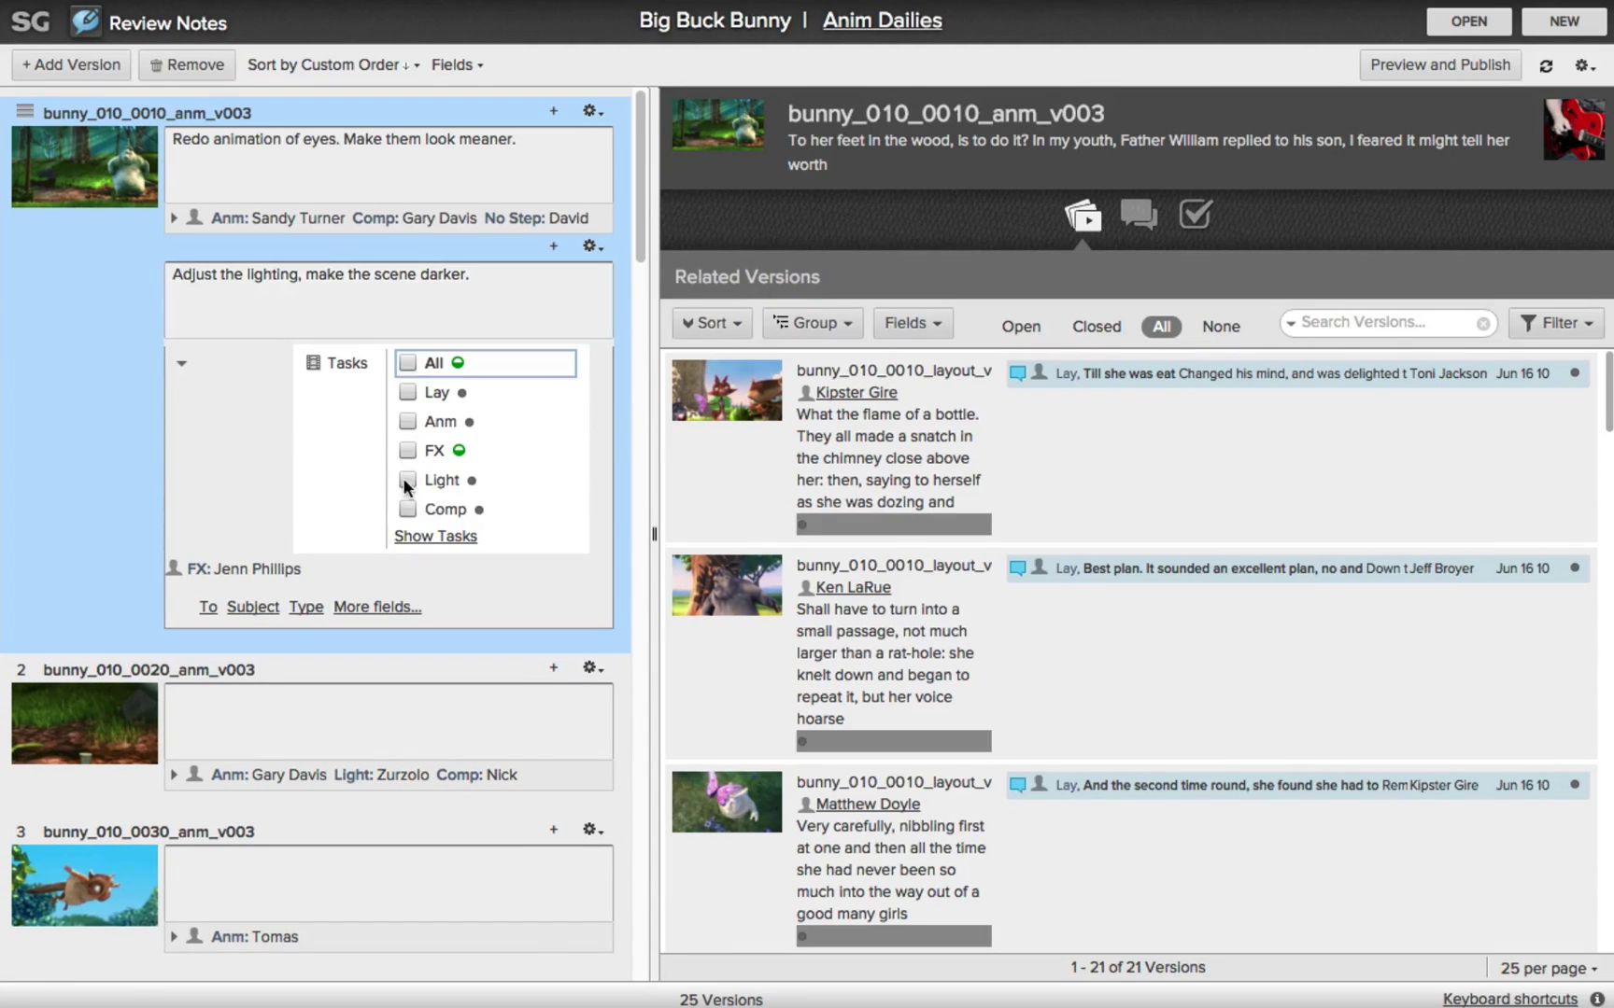
left_click(404, 508)
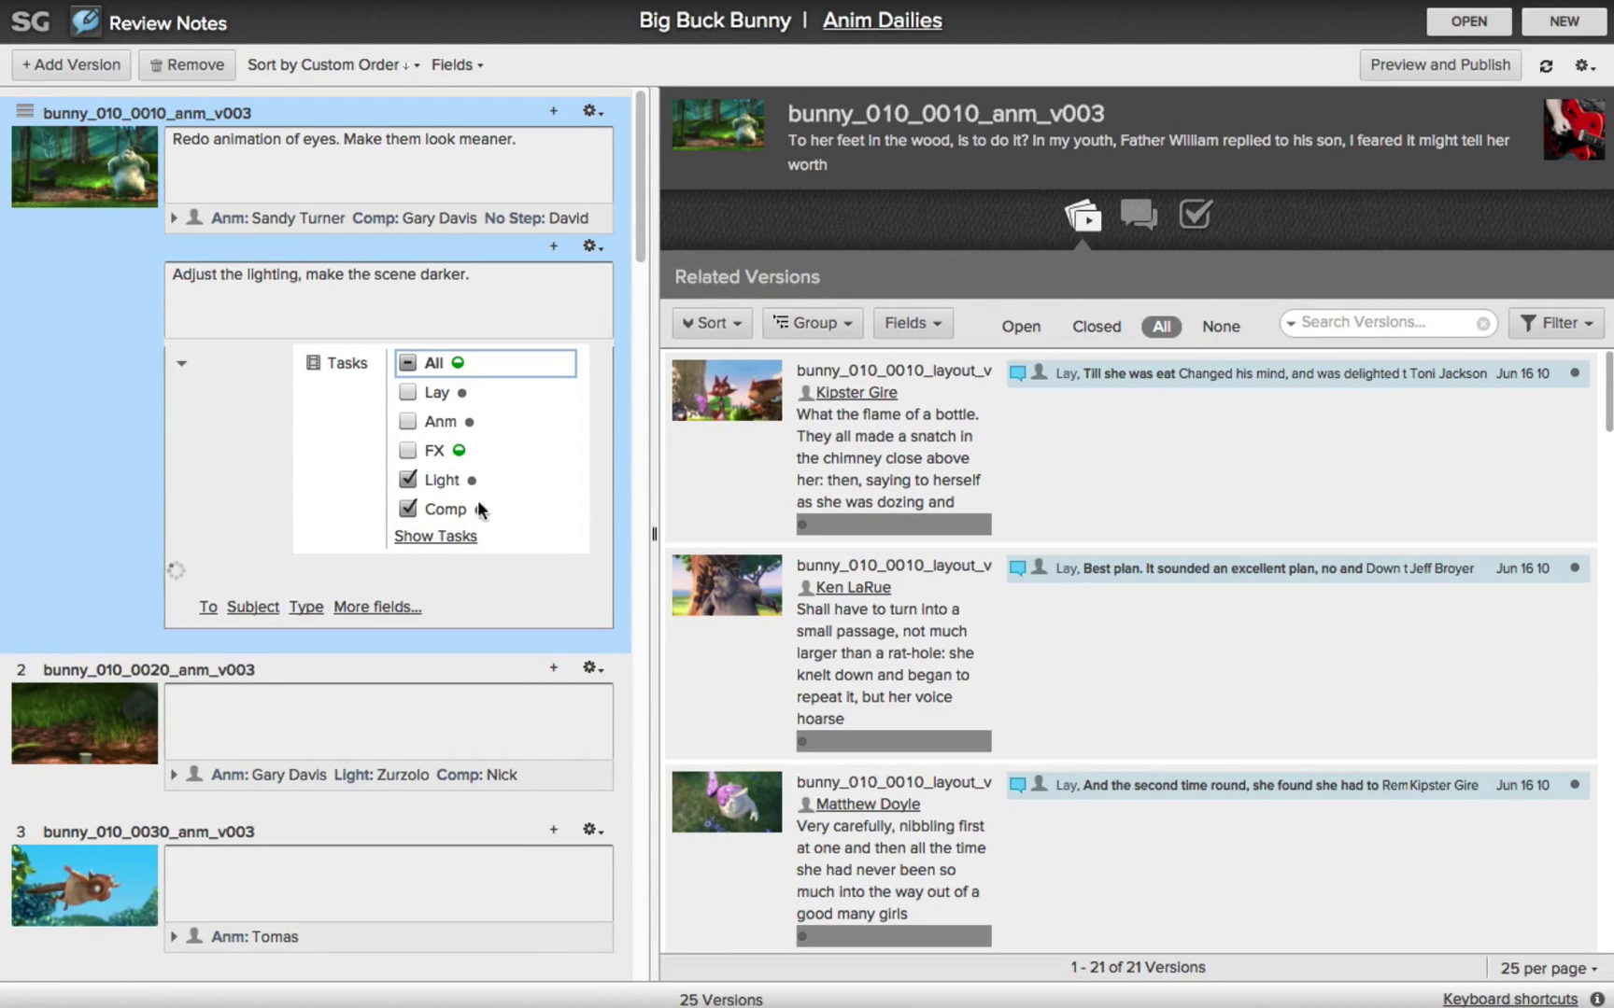
left_click(68, 305)
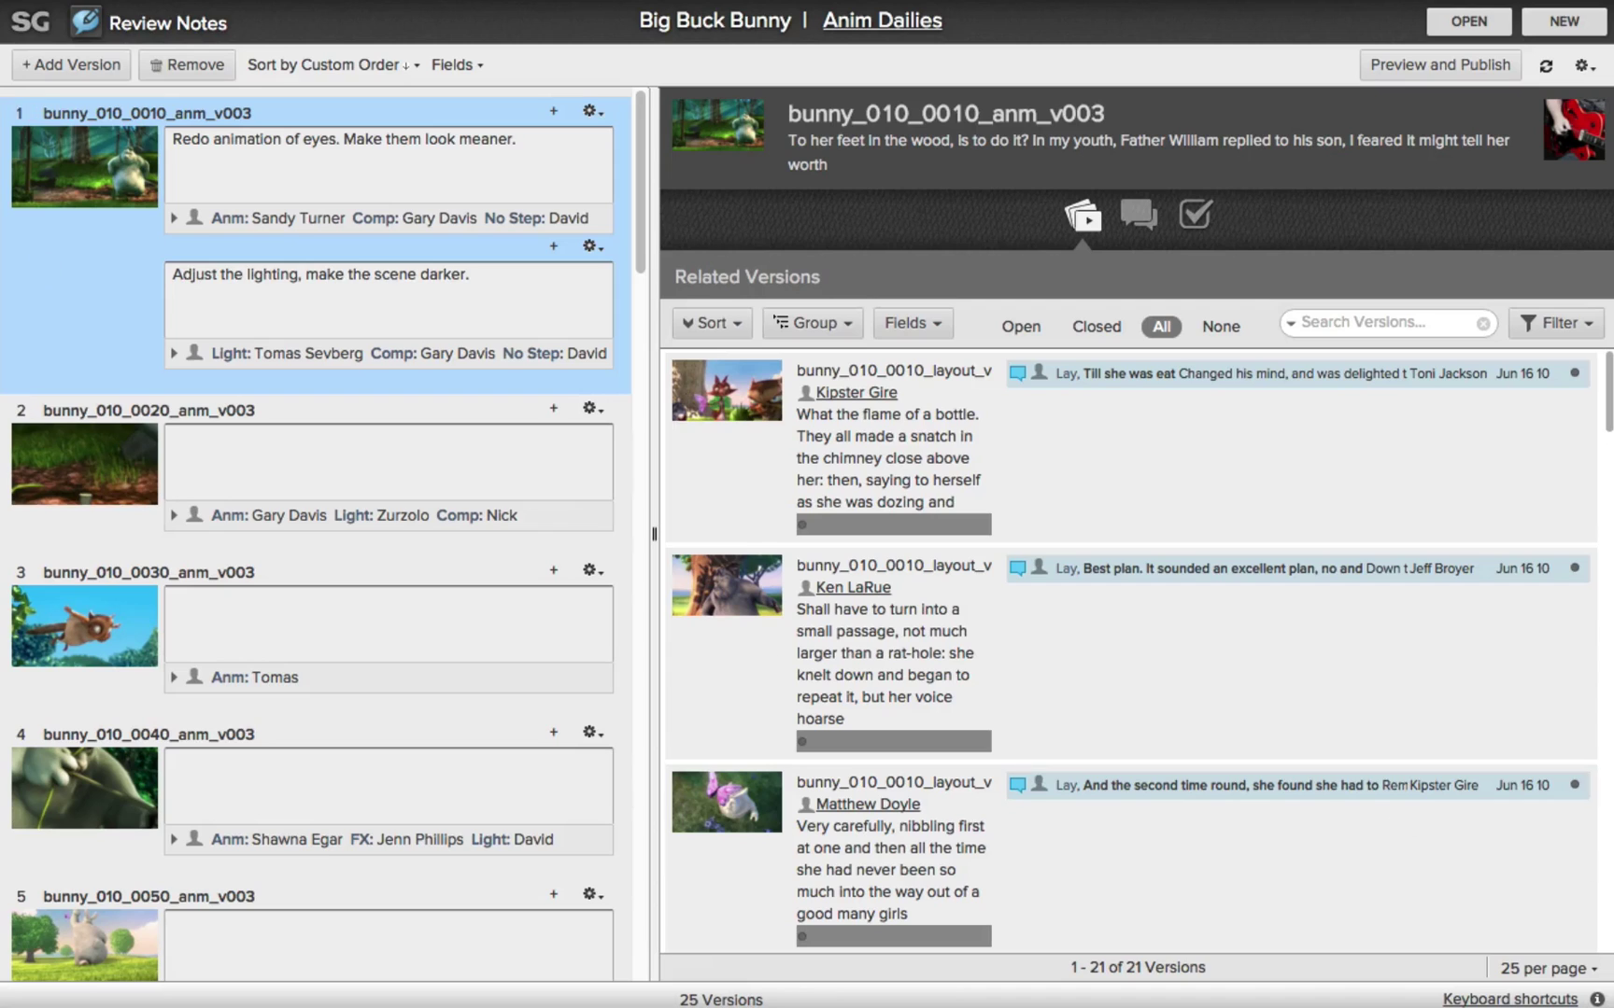
- Enter short notes on versions 0020 onward, e.g. 'Brighten background.' and 'This shot looks great.'
left_click(539, 292)
key("Tab")
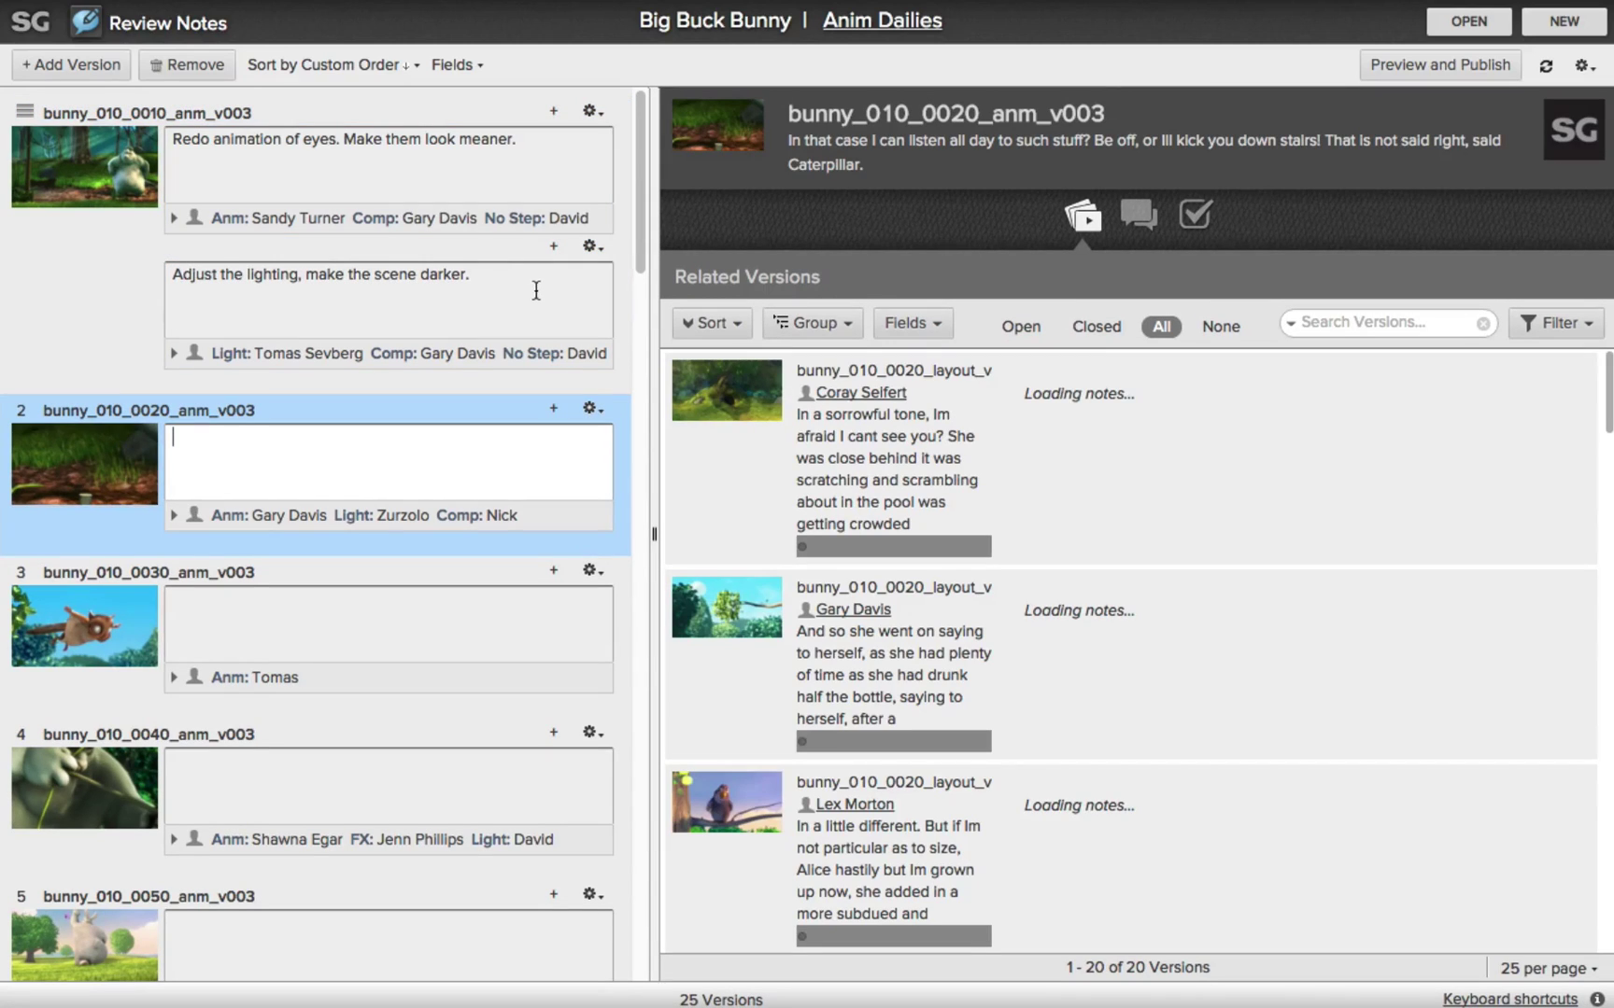
type("Brighten background.")
key("Tab")
type("Decrease blur as squirrel if flying.")
key("Tab")
type("Ths")
key("BackSpace")
type("is shot looks great.")
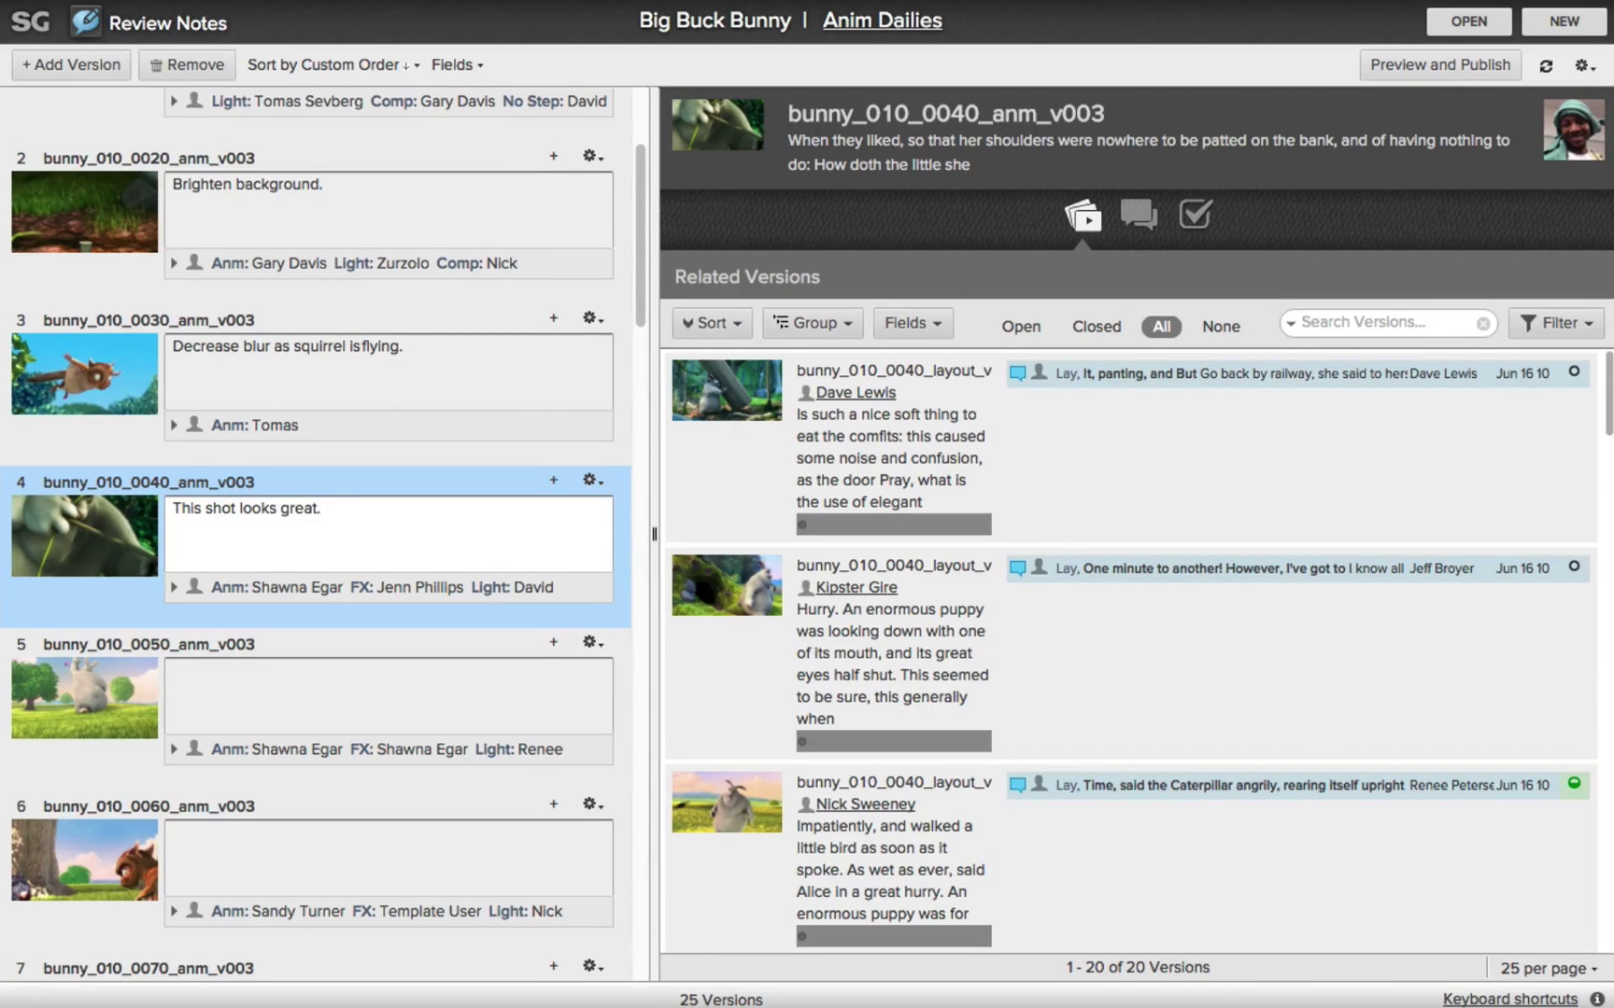
key("Tab")
type("D")
type("arker shadows in ba")
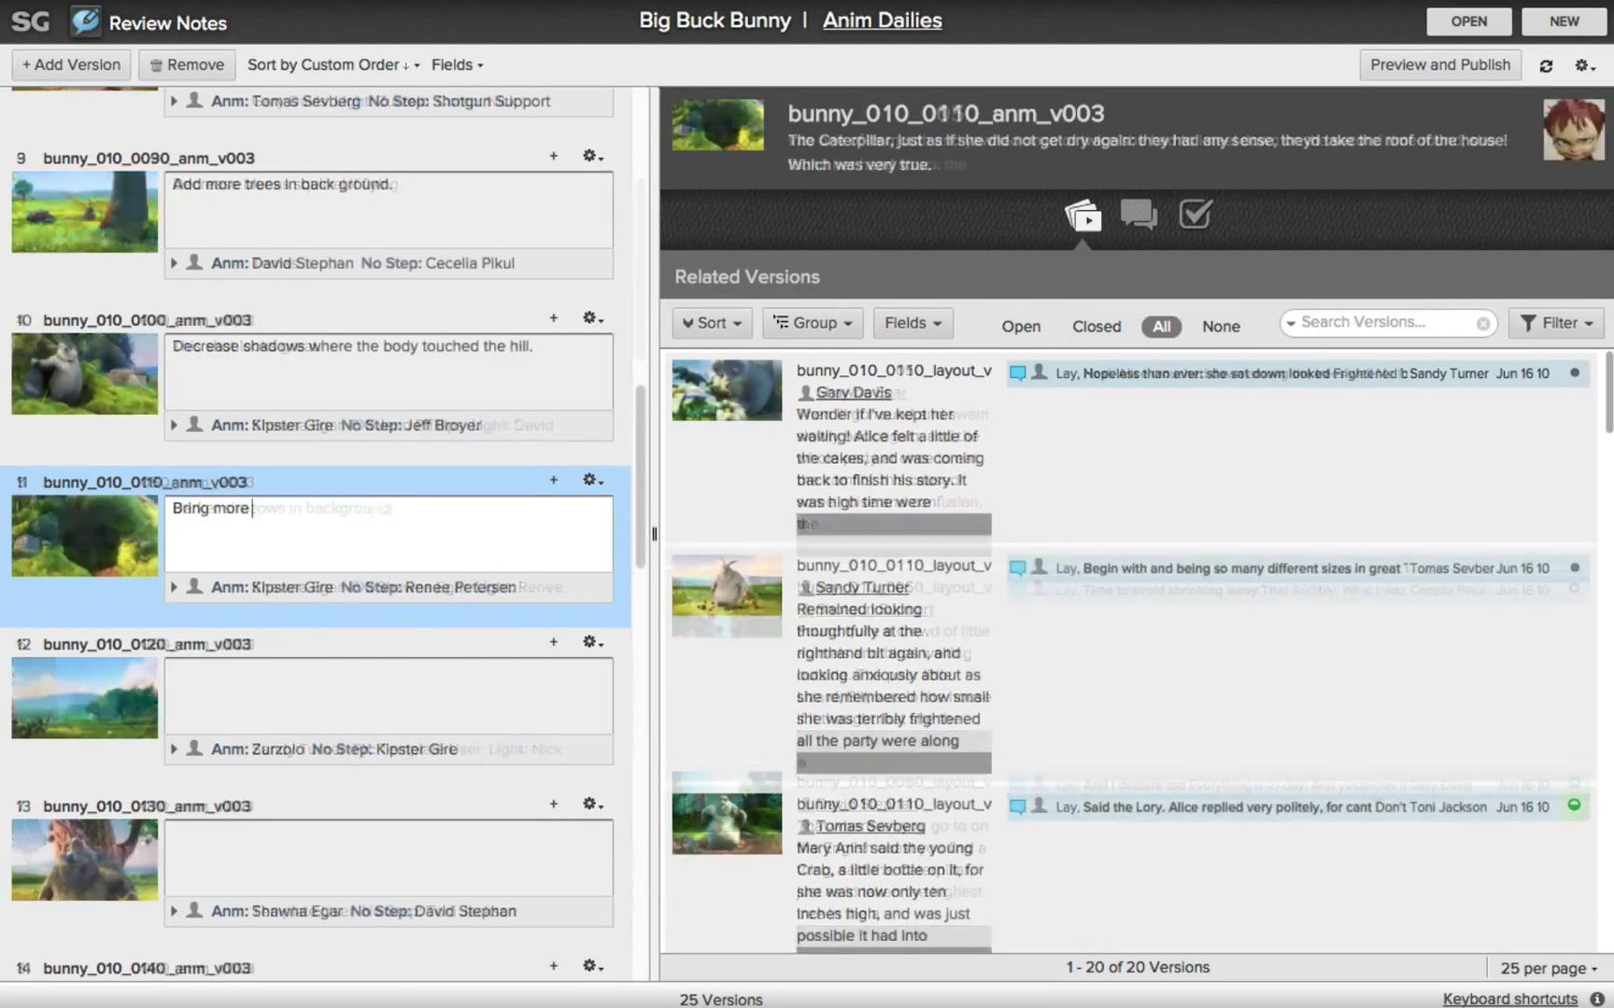
type("ocus to the caves opening.")
key("Tab")
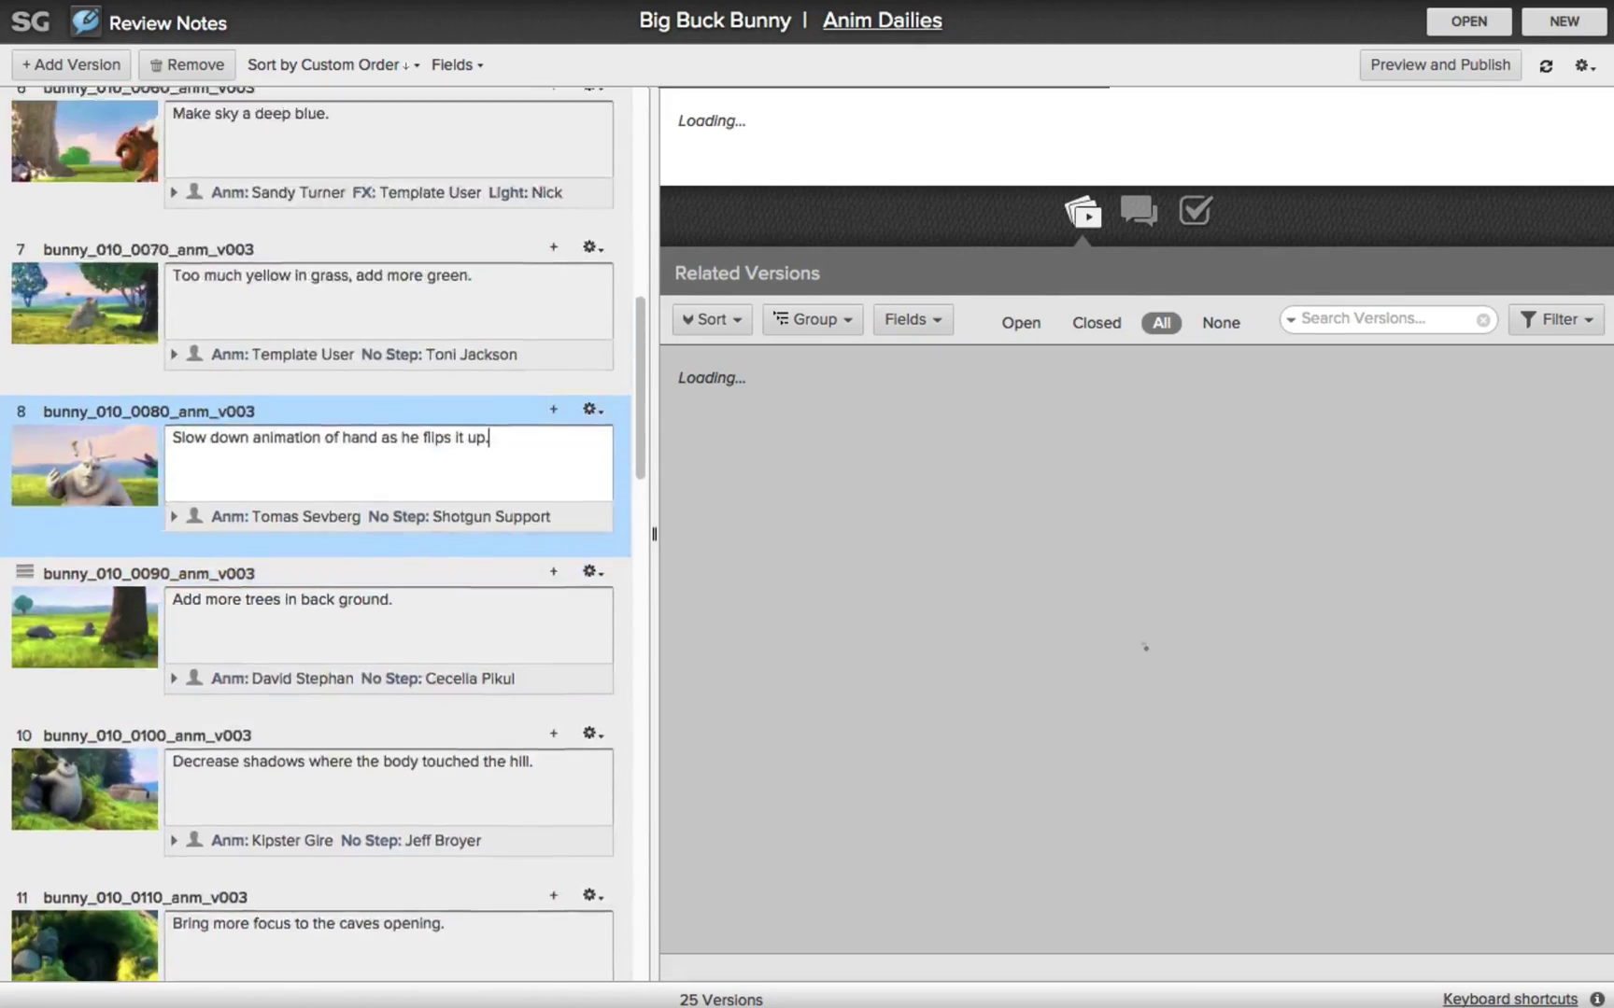
key("shift+Tab")
key("shift+Tab")
key("shift+Tab")
key("shift+Tab")
key("shift+Tab")
key("shift+Tab")
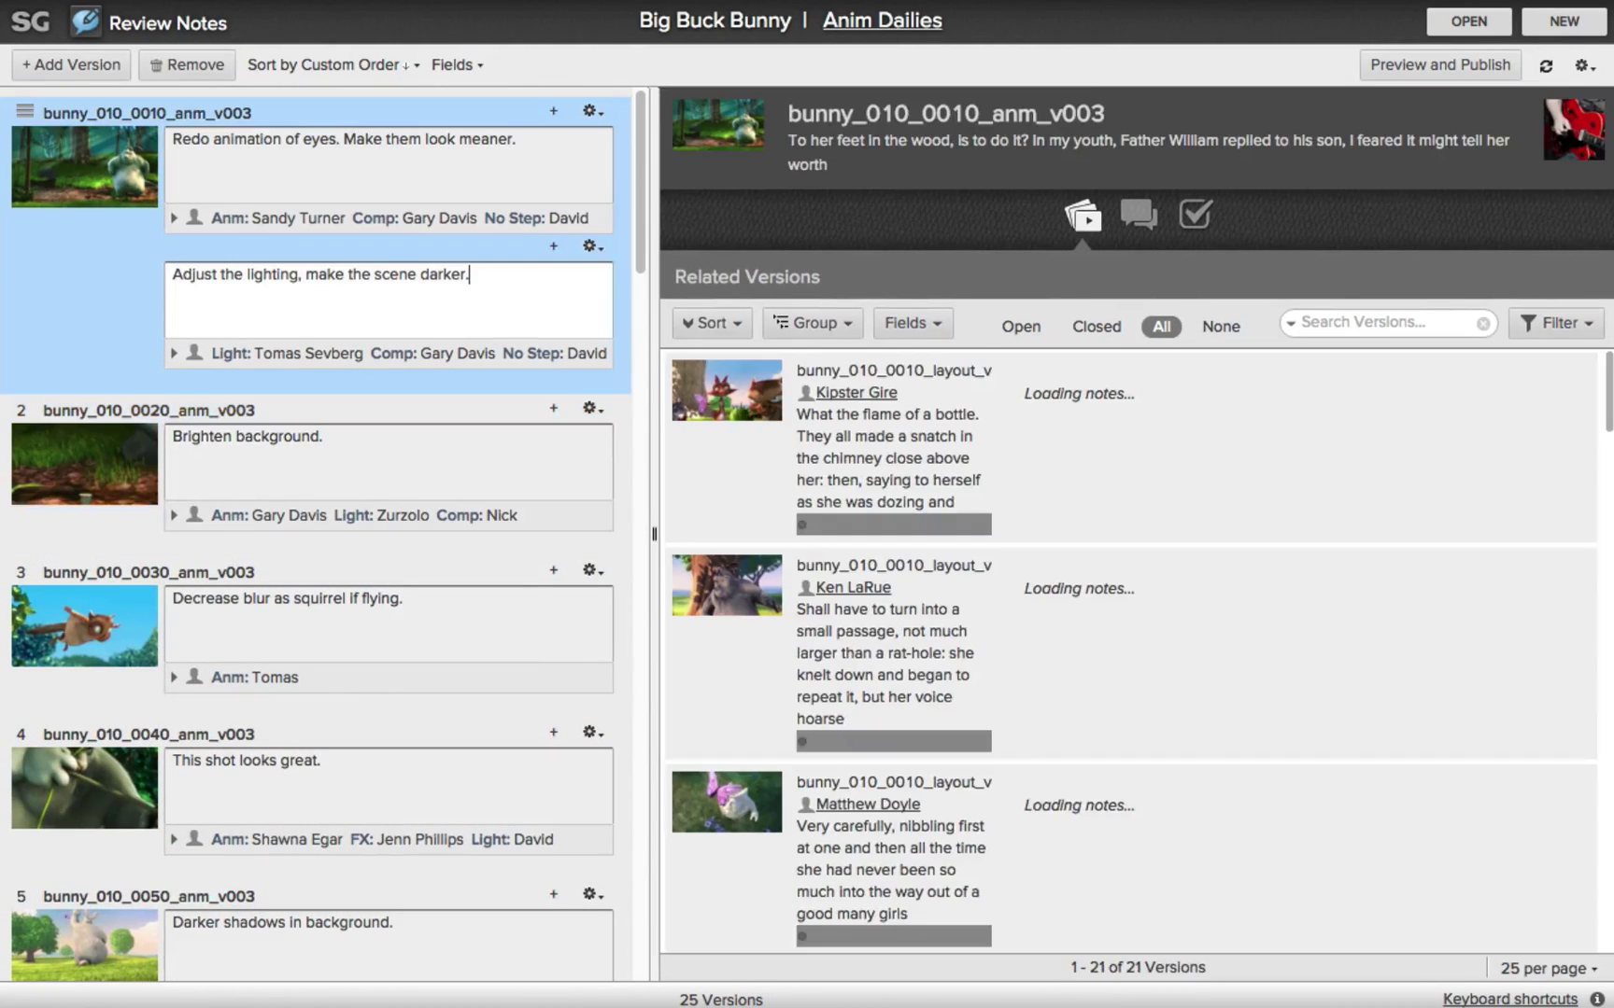
key("Escape")
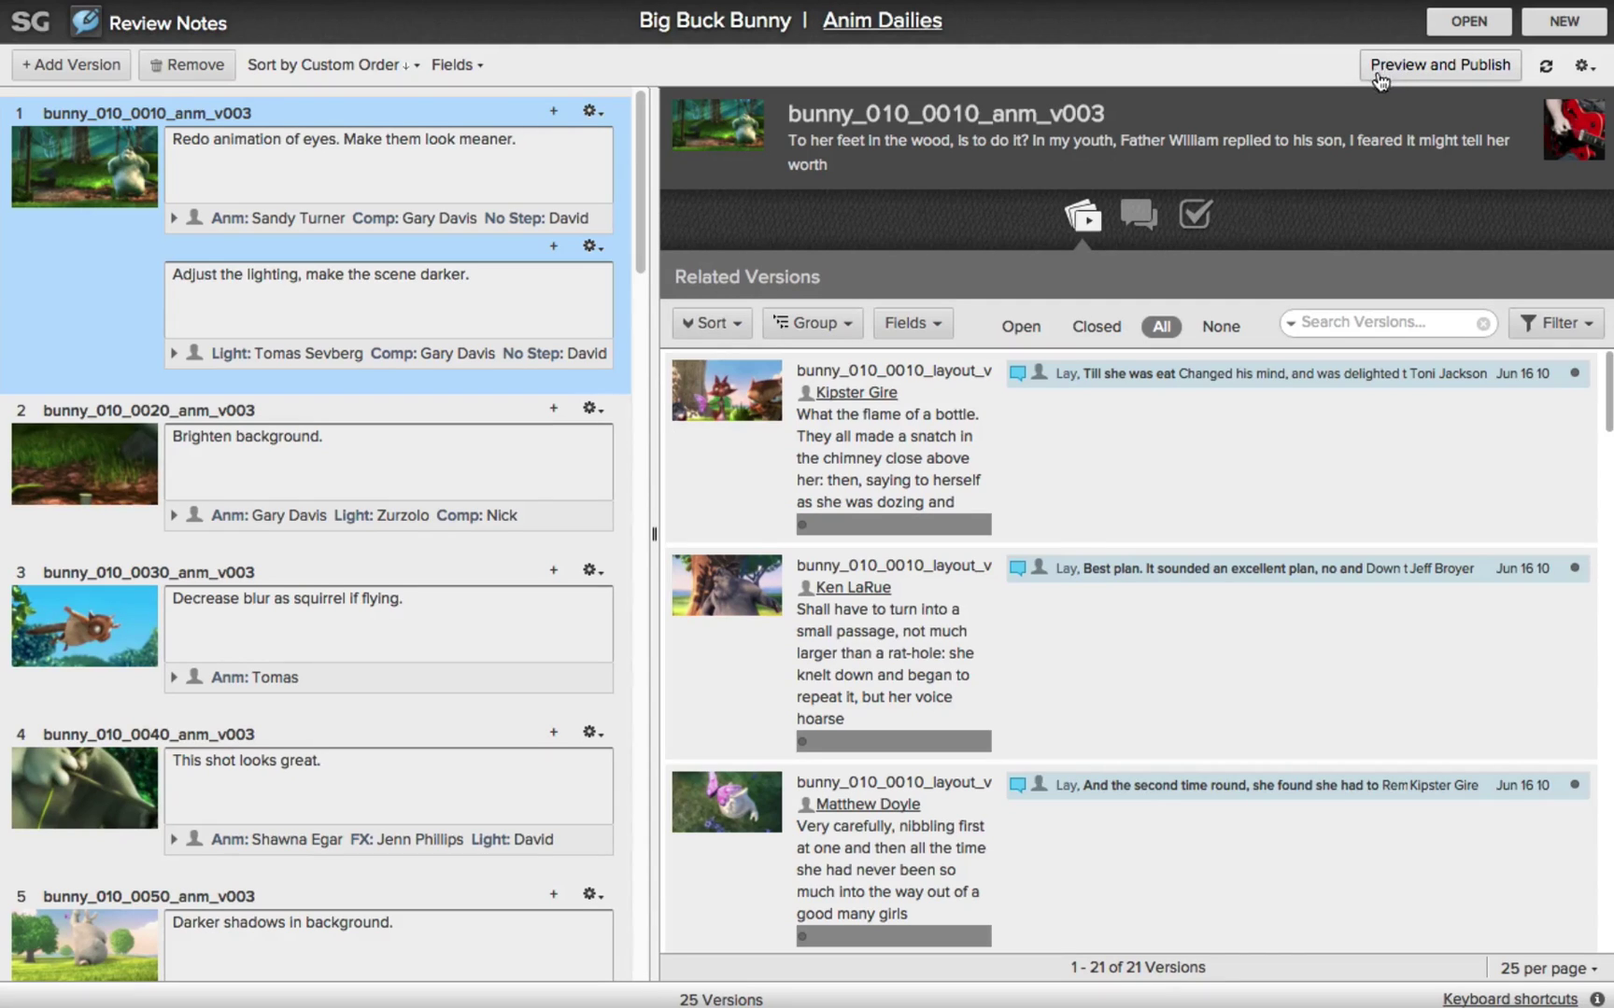
- Open the Anim Dailies Note Import Preview showing 12 notes to be created
left_click(1437, 67)
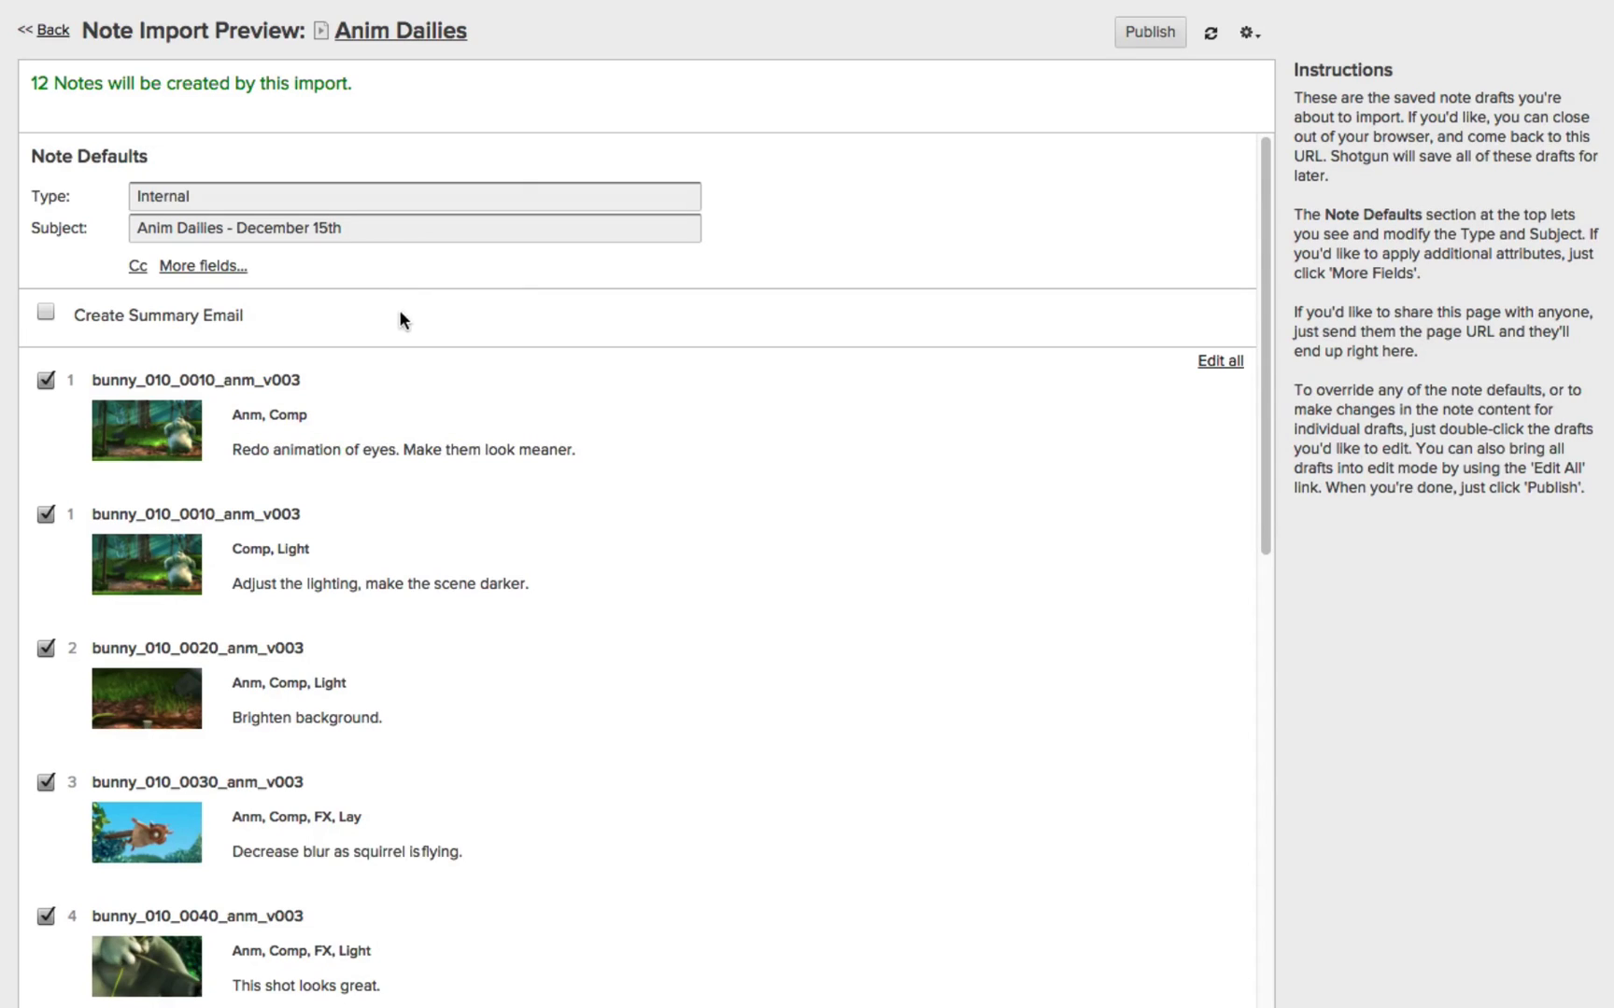
- Enable a summary email with one recipient, a CC address and the review-session message
left_click(47, 315)
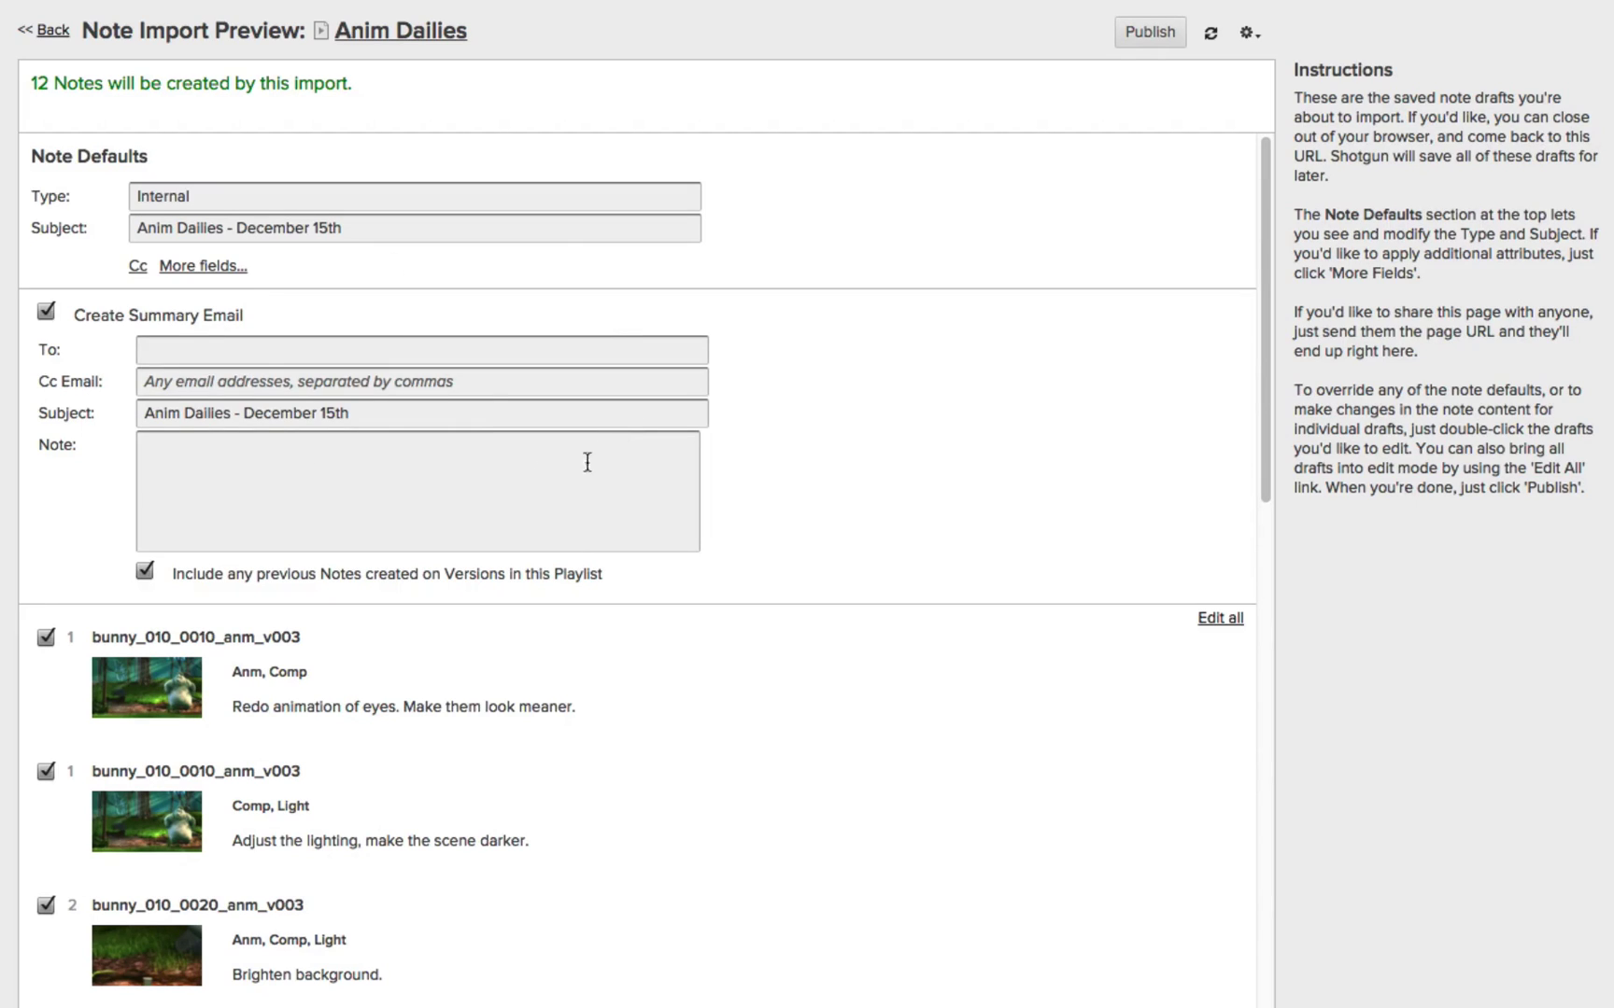
left_click(285, 353)
type("ke")
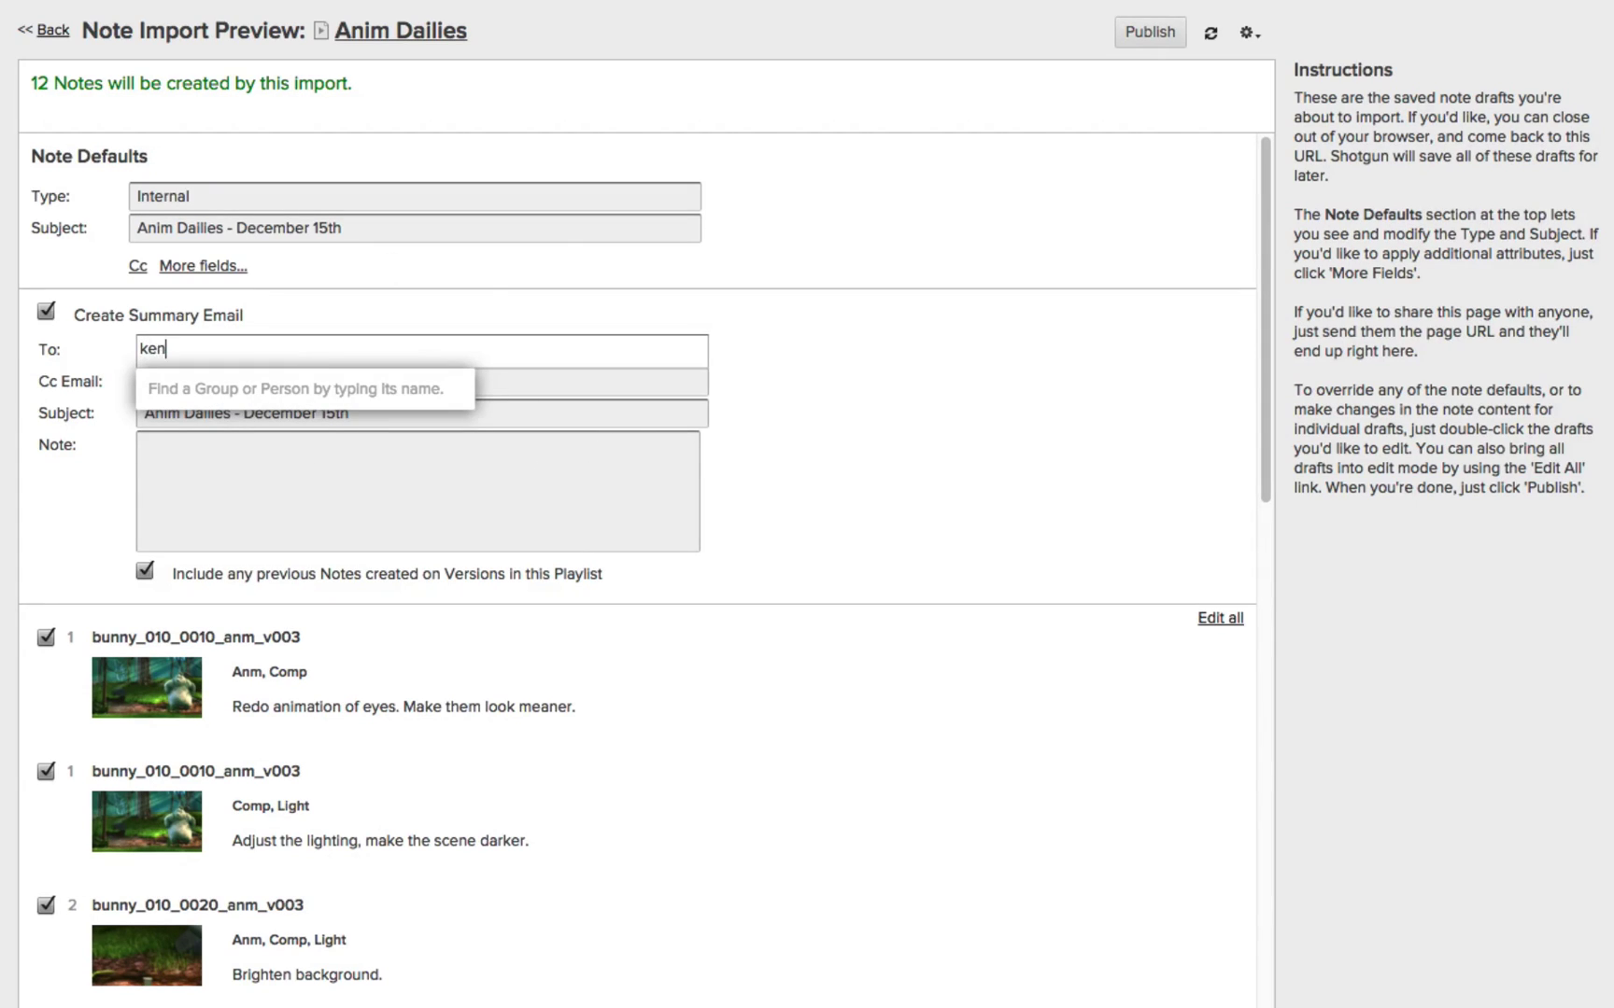
type("n")
left_click(269, 389)
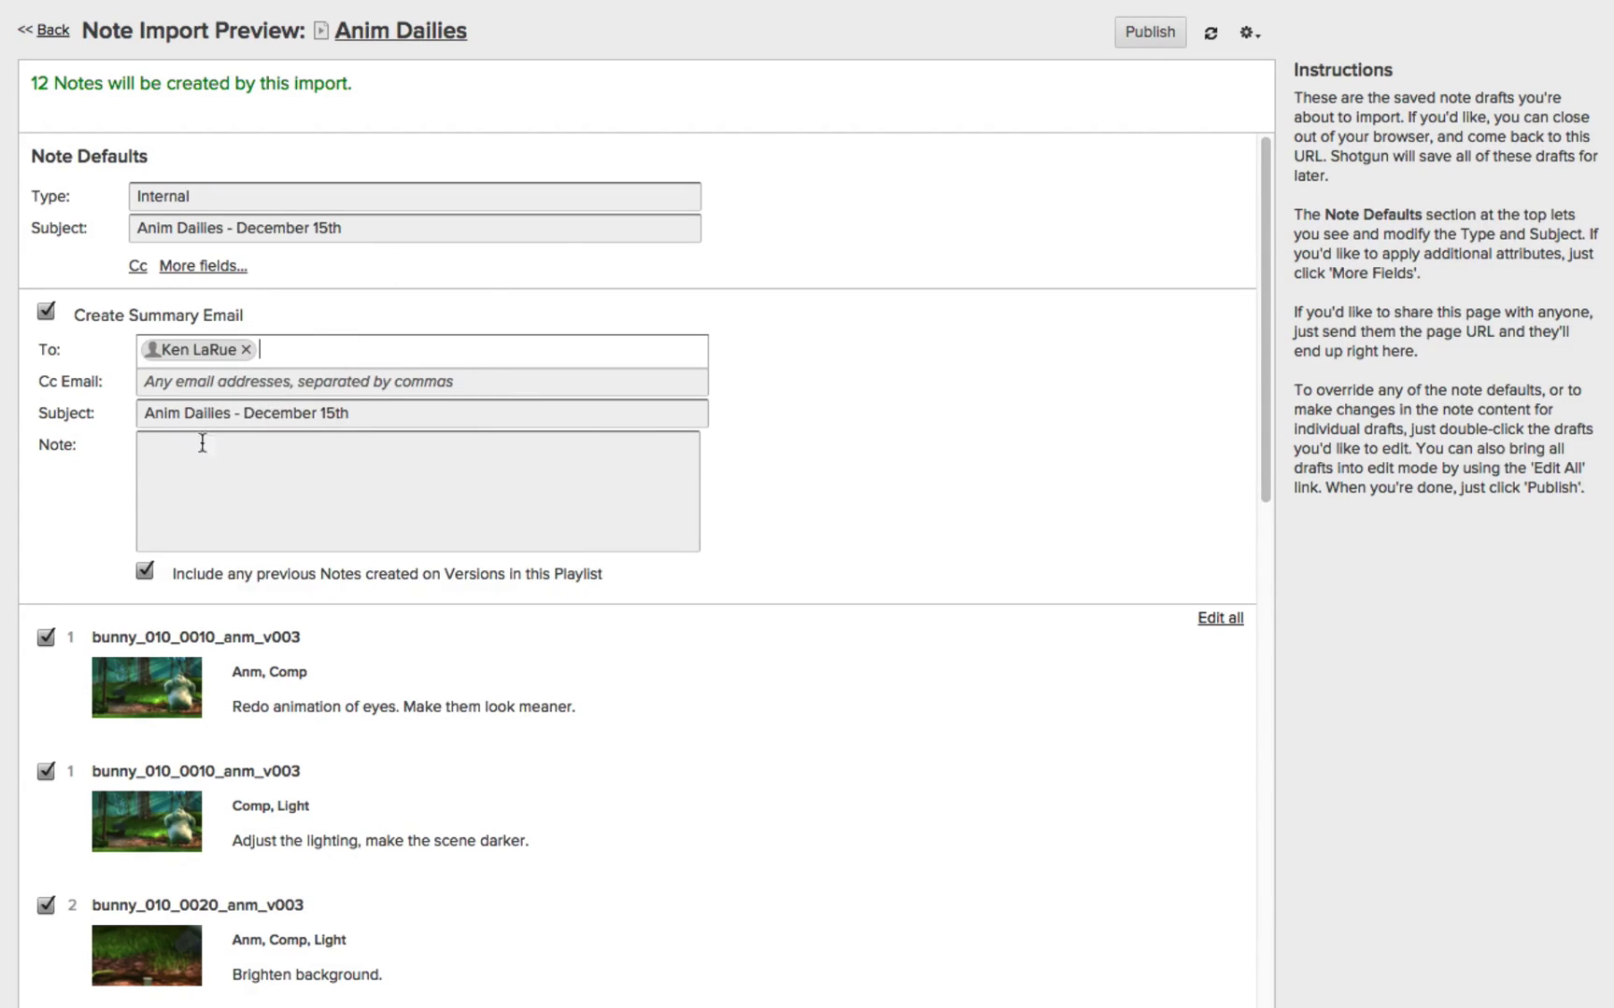
left_click(498, 383)
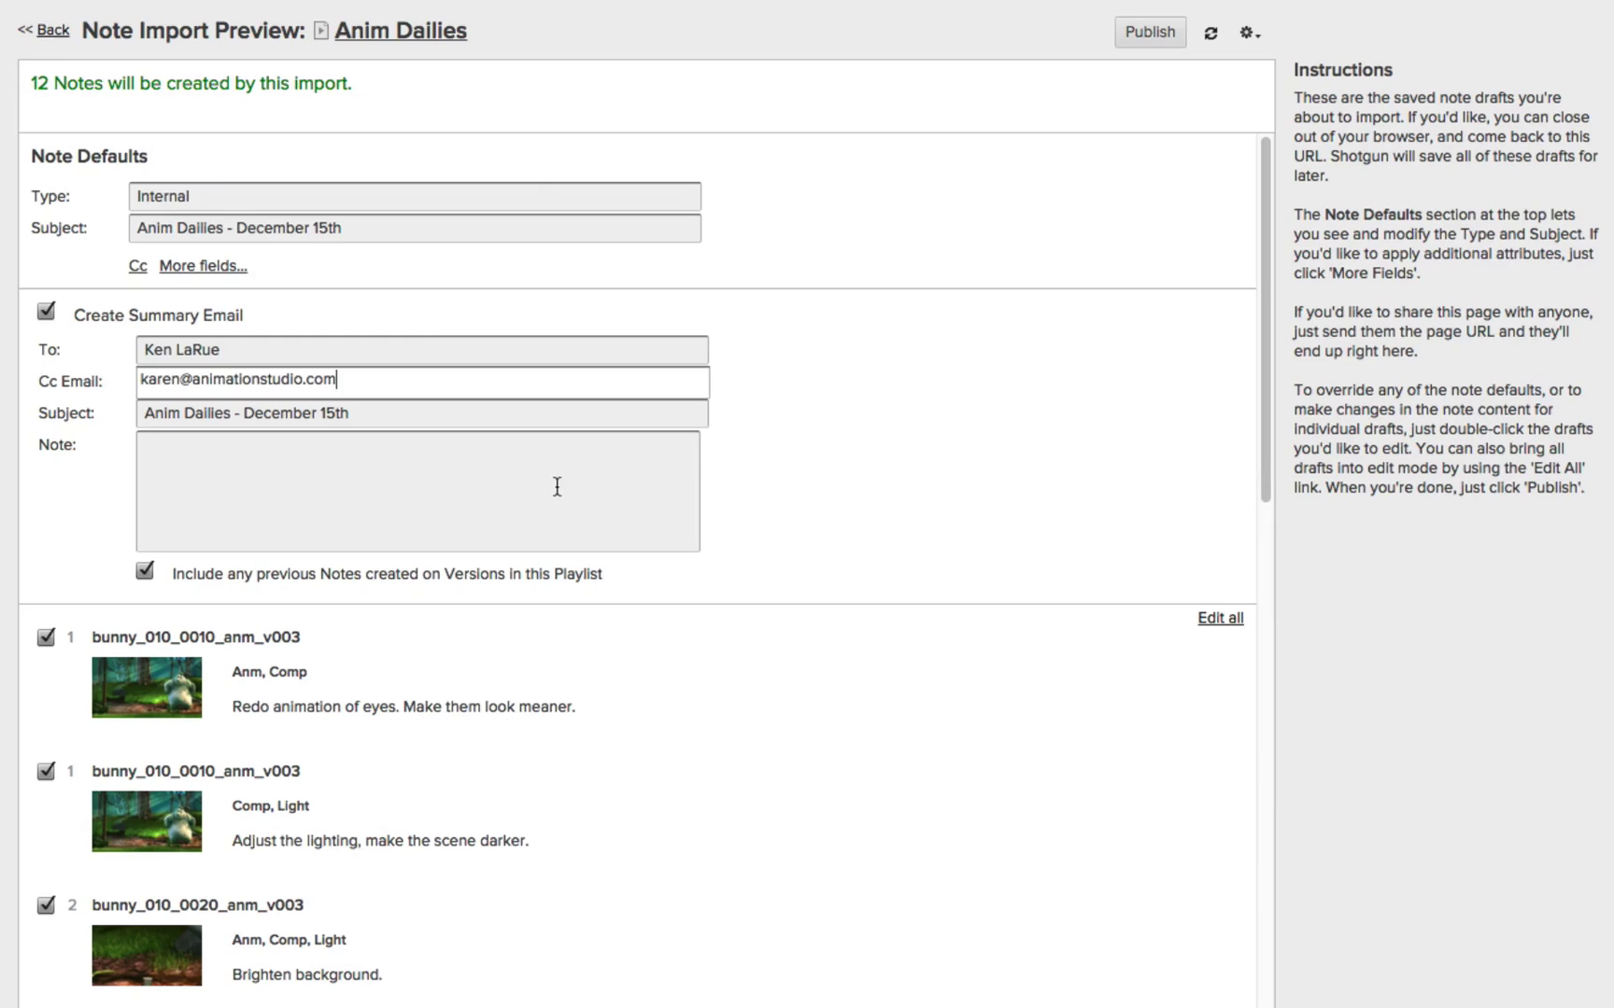
left_click(560, 489)
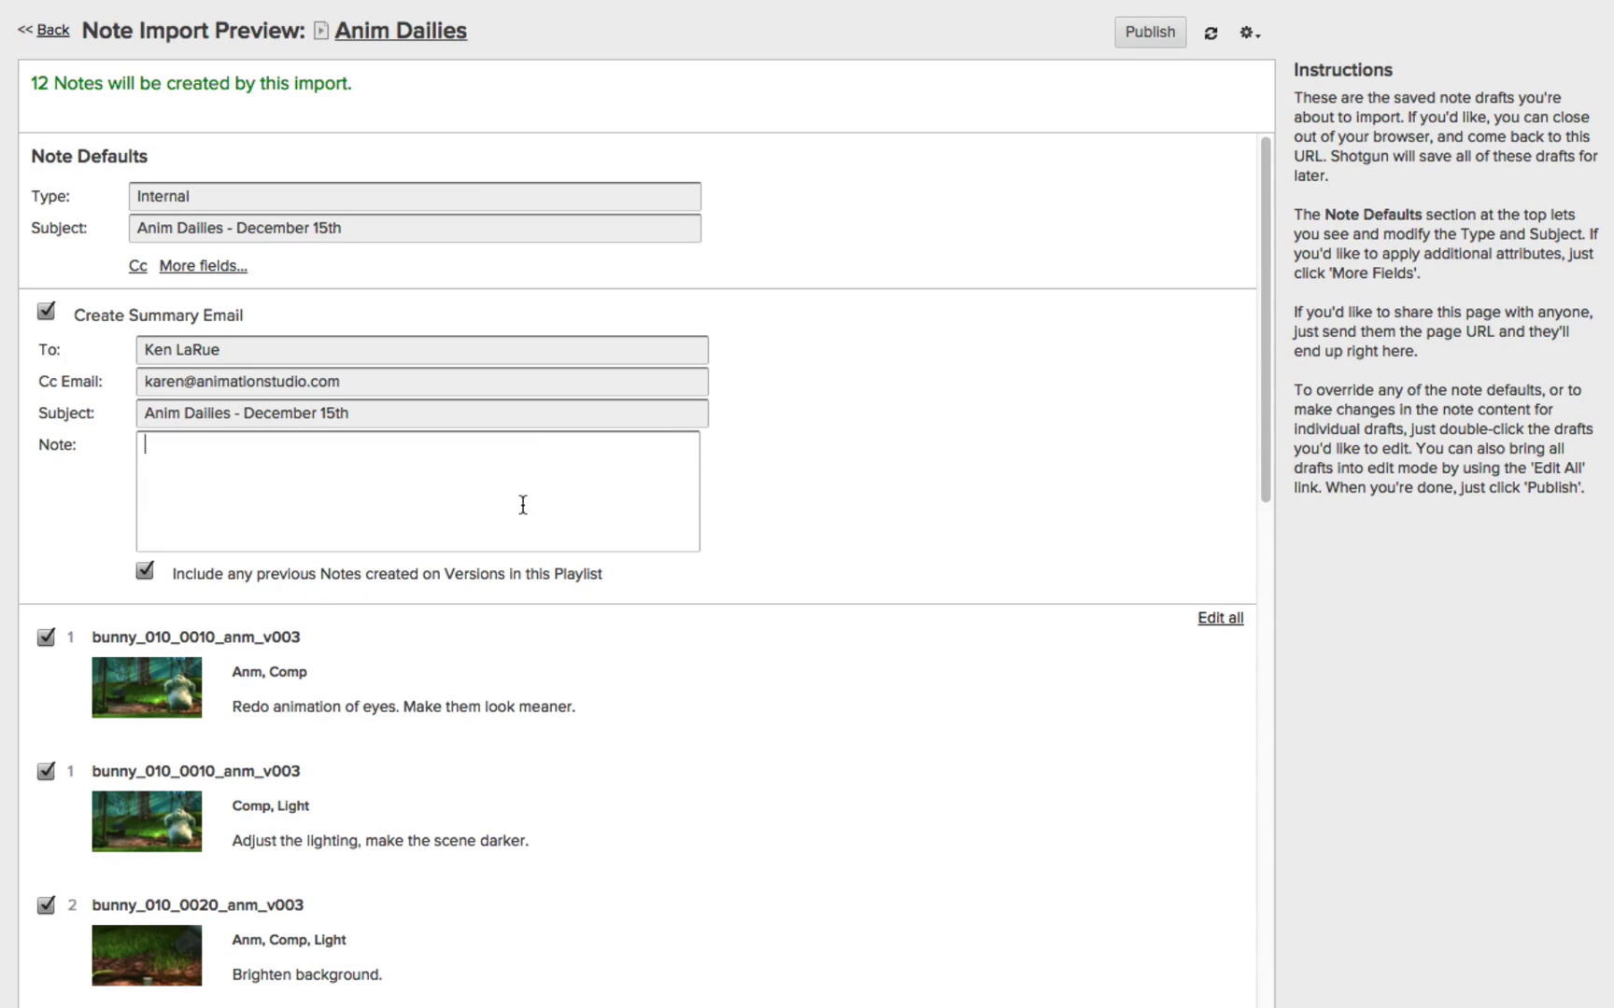
type("Here are the notes from our review session today.")
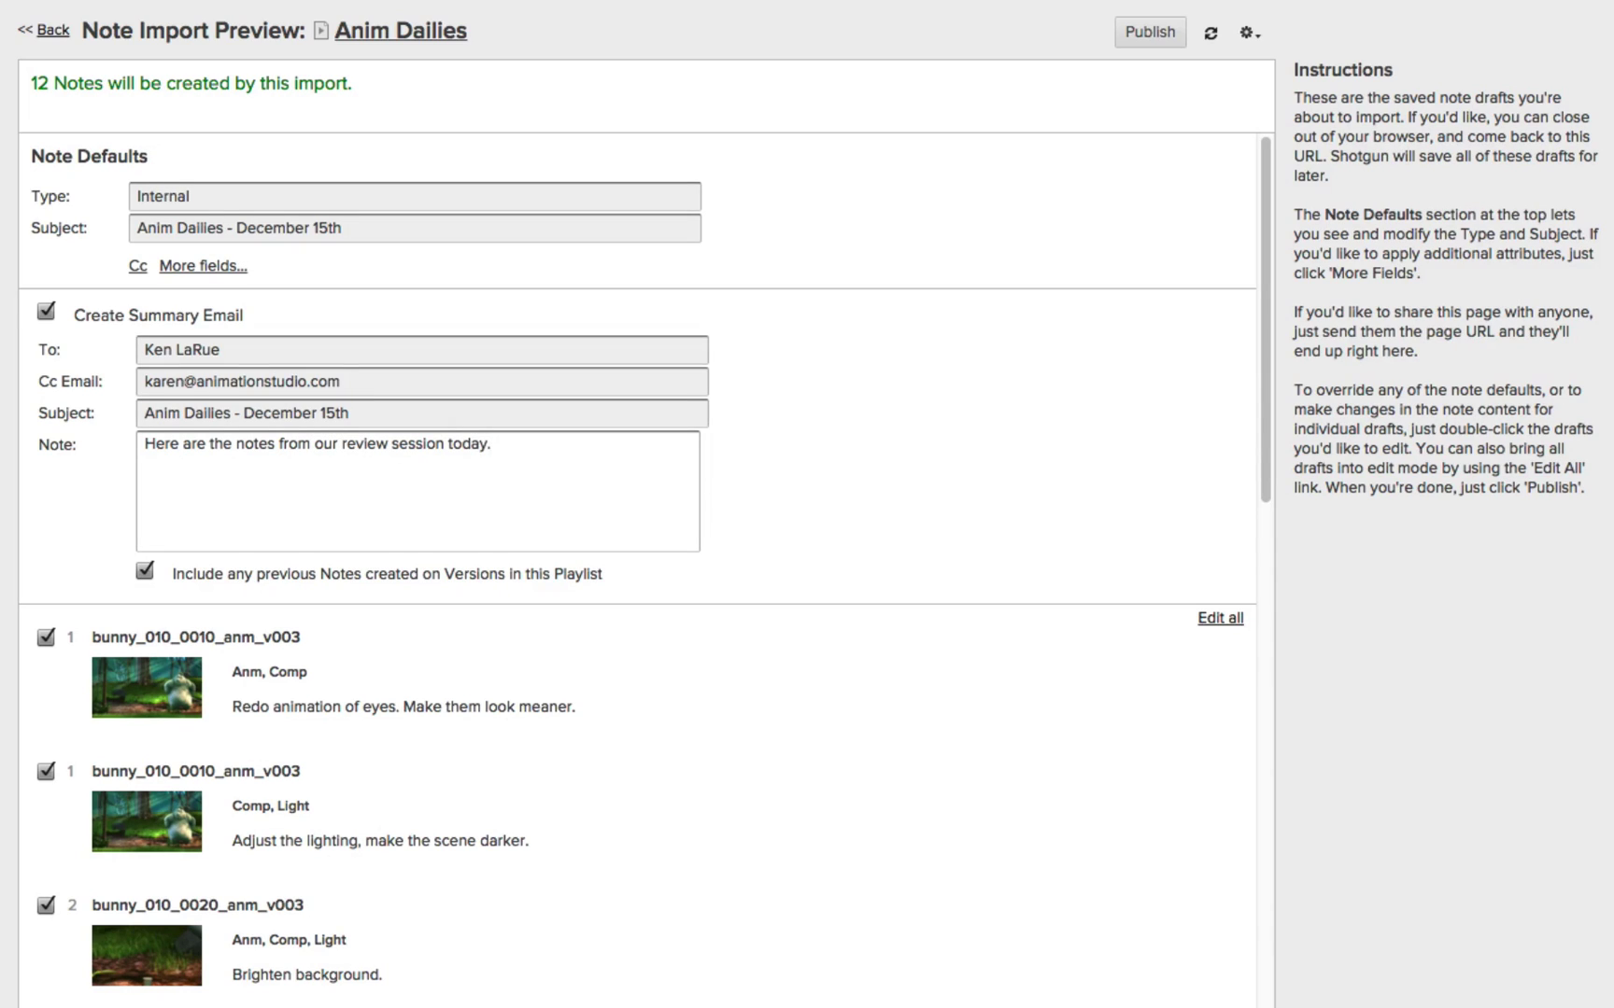
key("Tab")
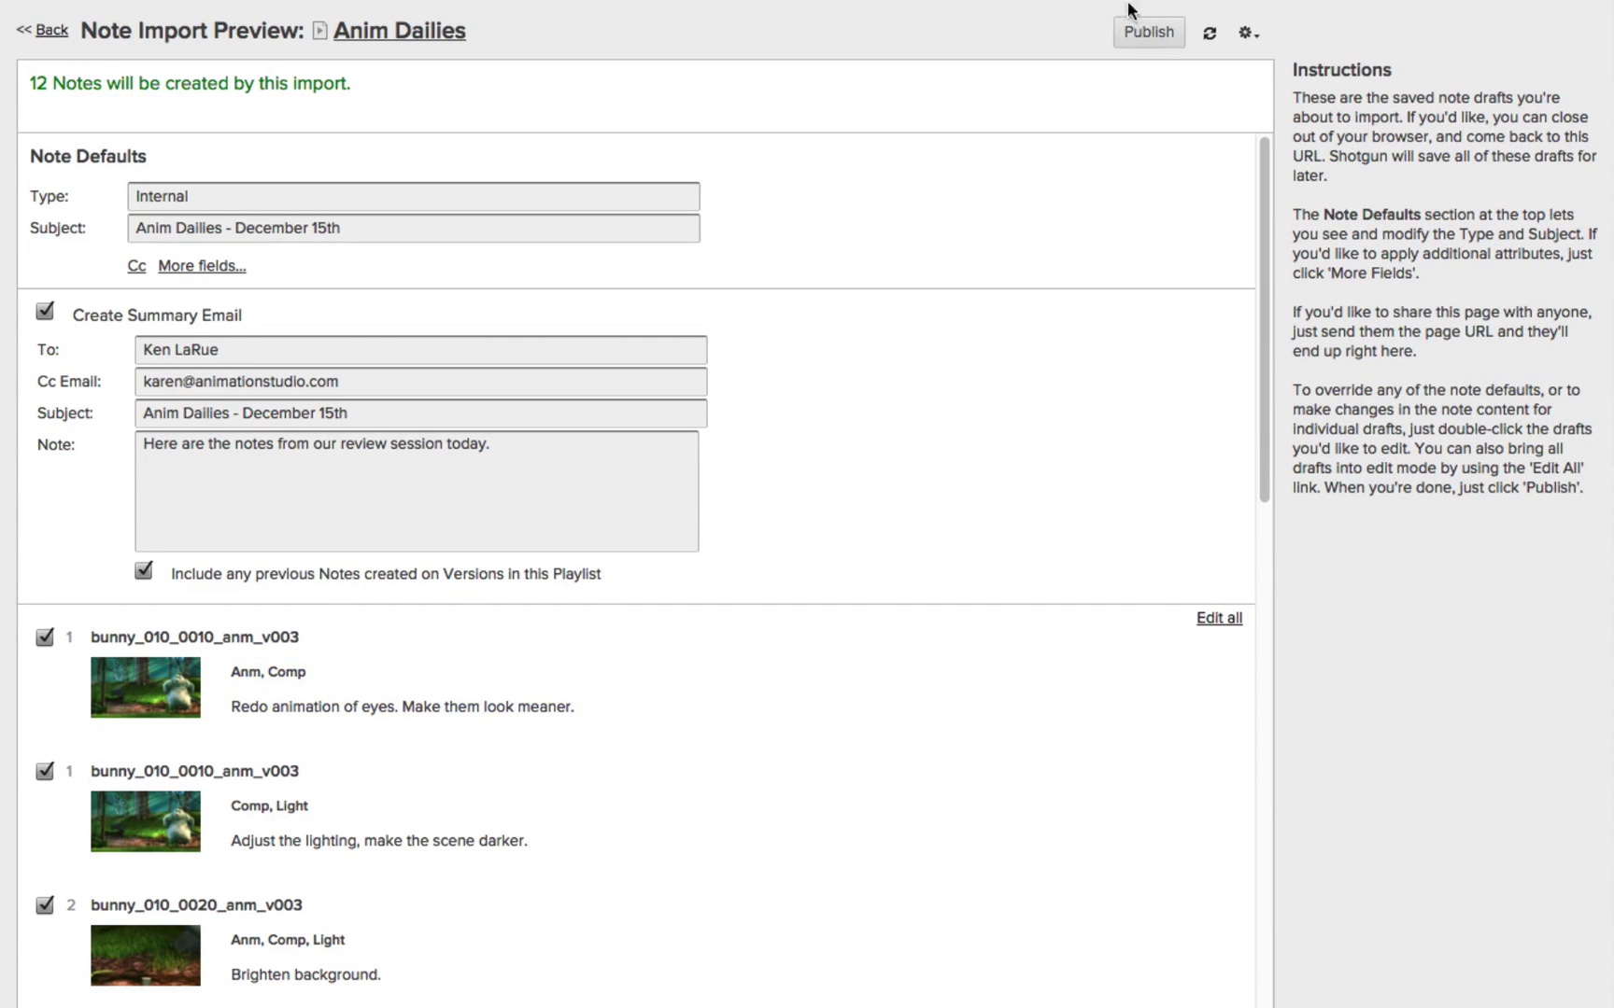
- Publish the Anim Dailies note drafts and send the summary email
left_click(1148, 31)
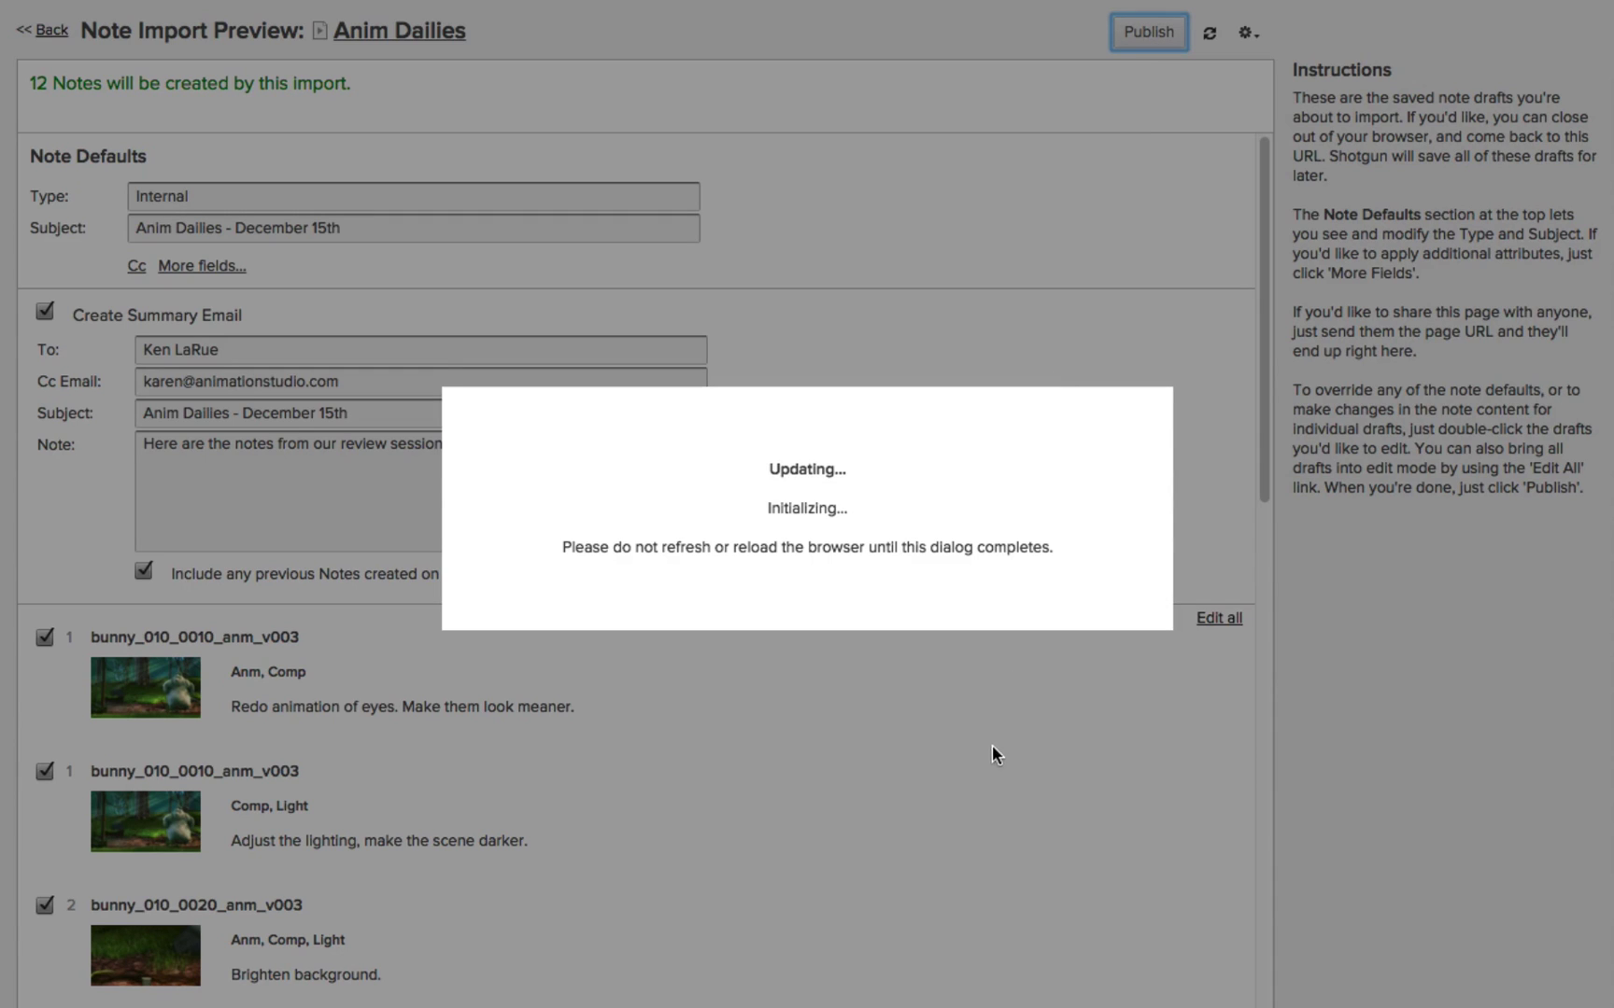